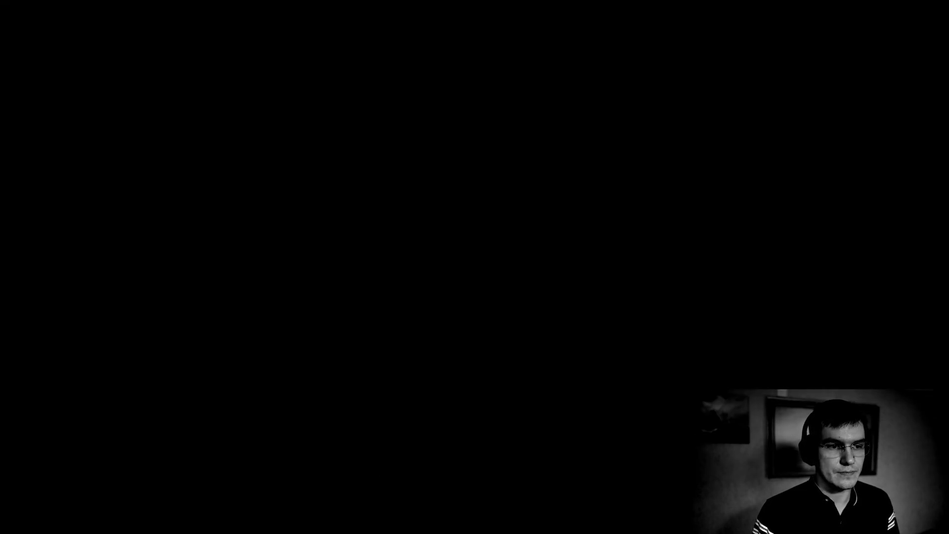
Accept the Unity Hub license, install it in the default Unity Hub program folder and finish setup with Run Unity Hub enabled
click(497, 277)
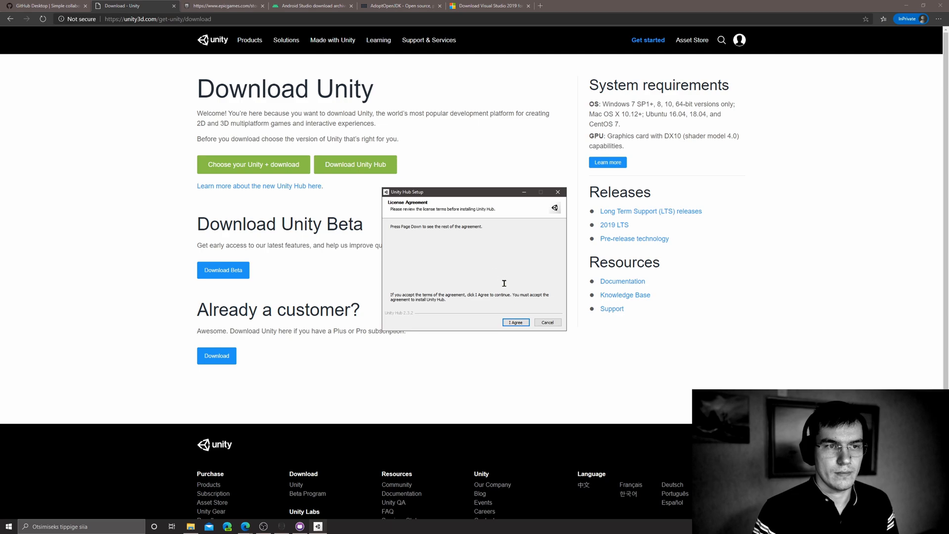
click(515, 323)
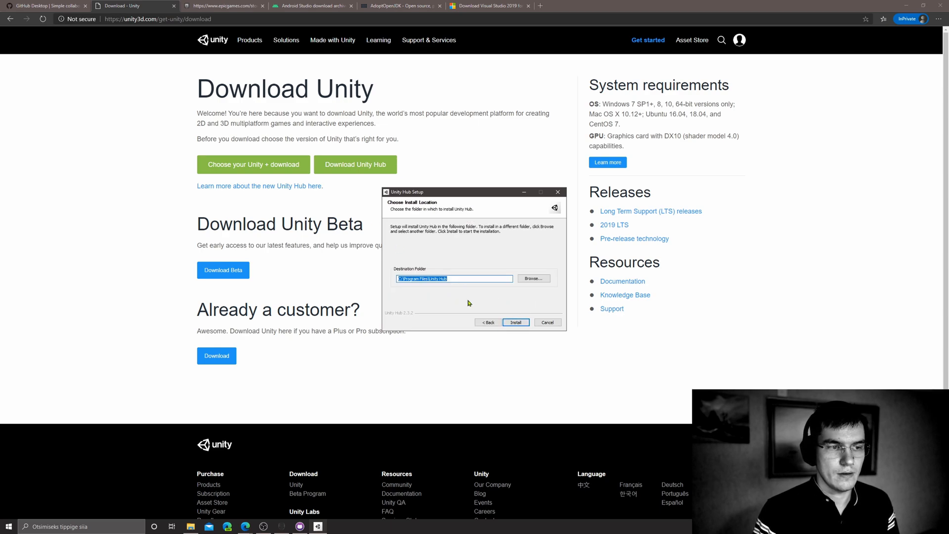
click(517, 324)
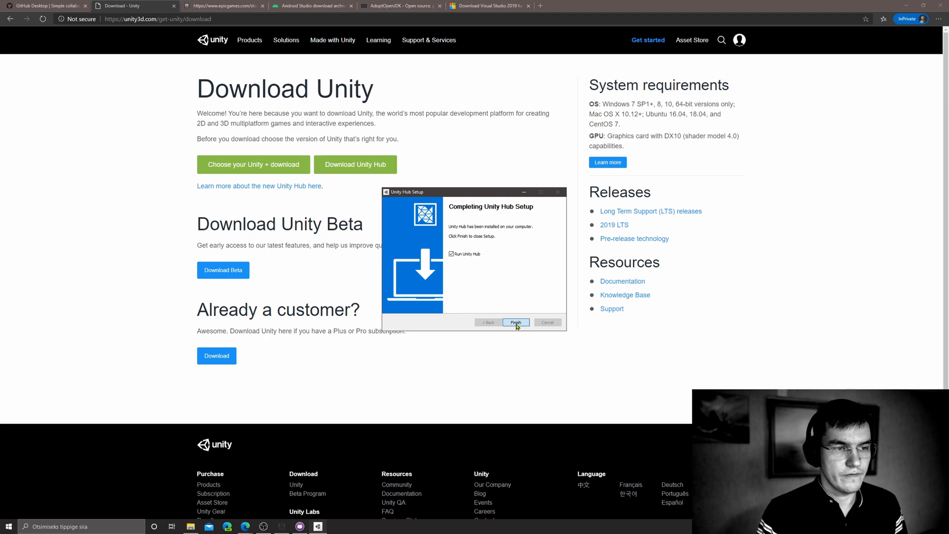
click(517, 322)
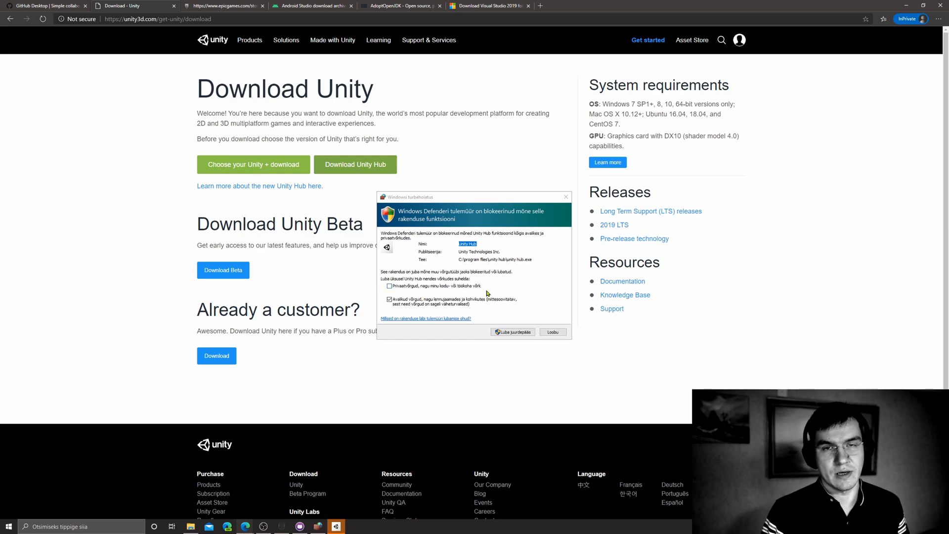
Allow Unity Hub through the Windows Defender firewall on public networks
click(521, 332)
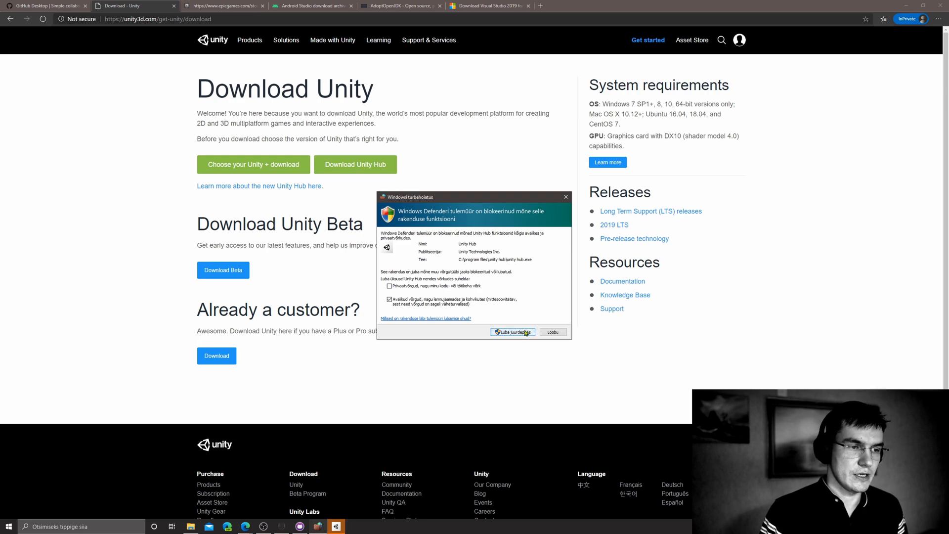
click(526, 333)
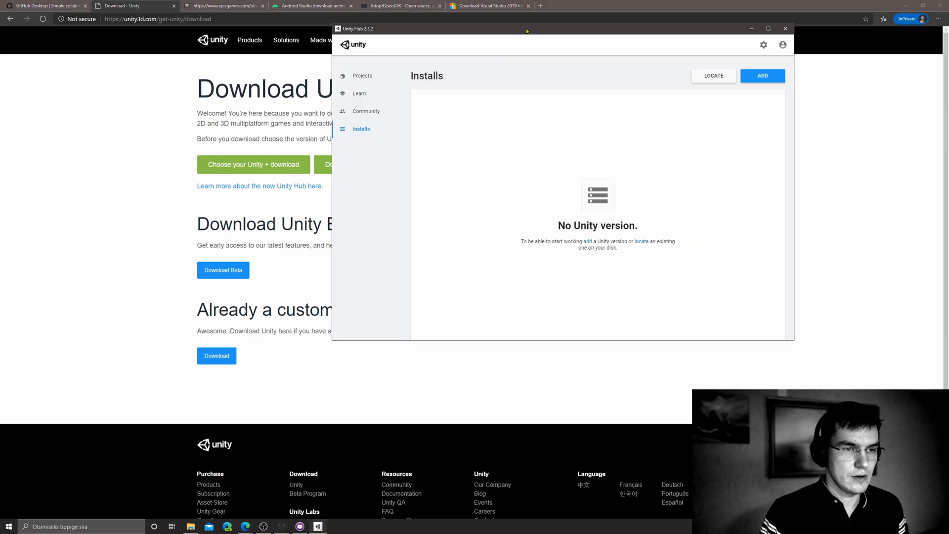
Add a new Unity installation, choosing version Unity 2019.4.9f1 (LTS), and proceed to its module selection
drag(537, 32, 441, 80)
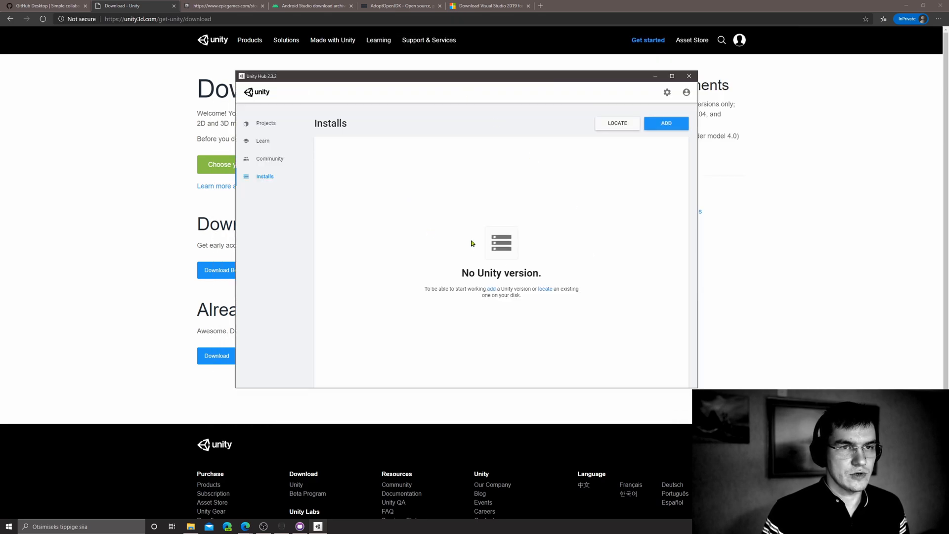
click(667, 124)
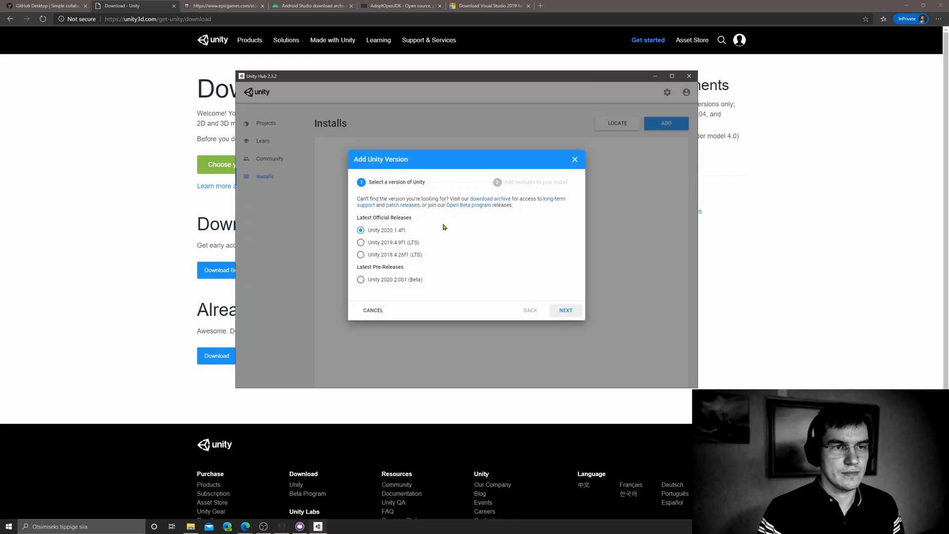
click(400, 244)
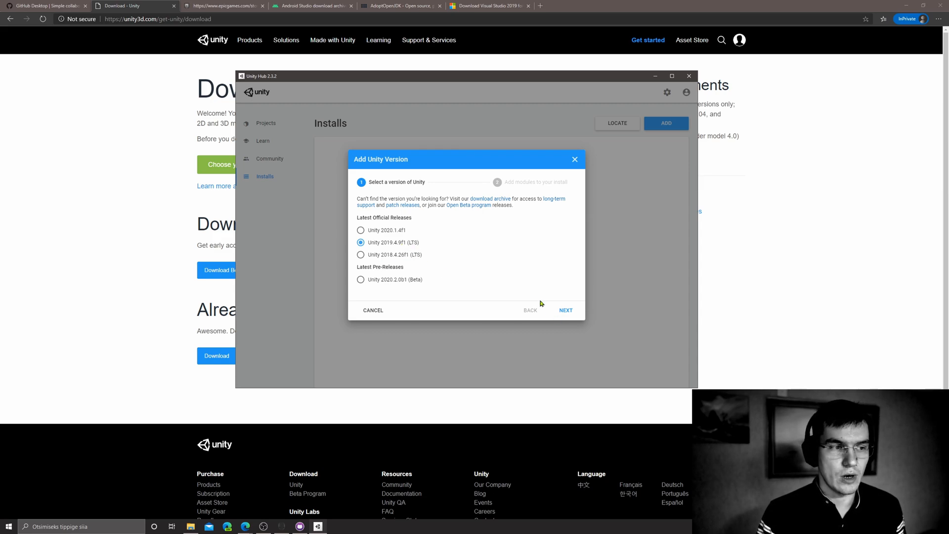
click(564, 310)
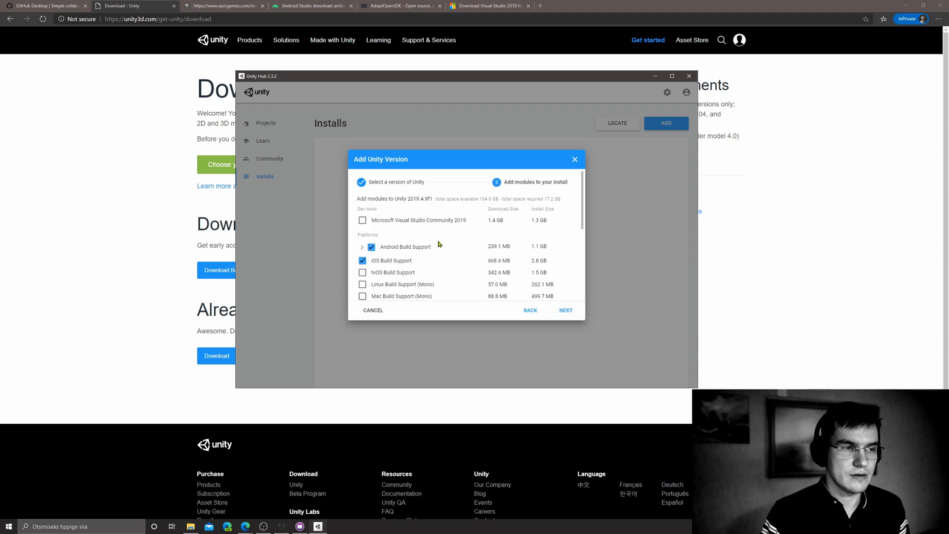
Include Mac Build Support (Mono) among the modules for the Unity 2019.4.9f1 installation
scroll(514, 272, down, 5)
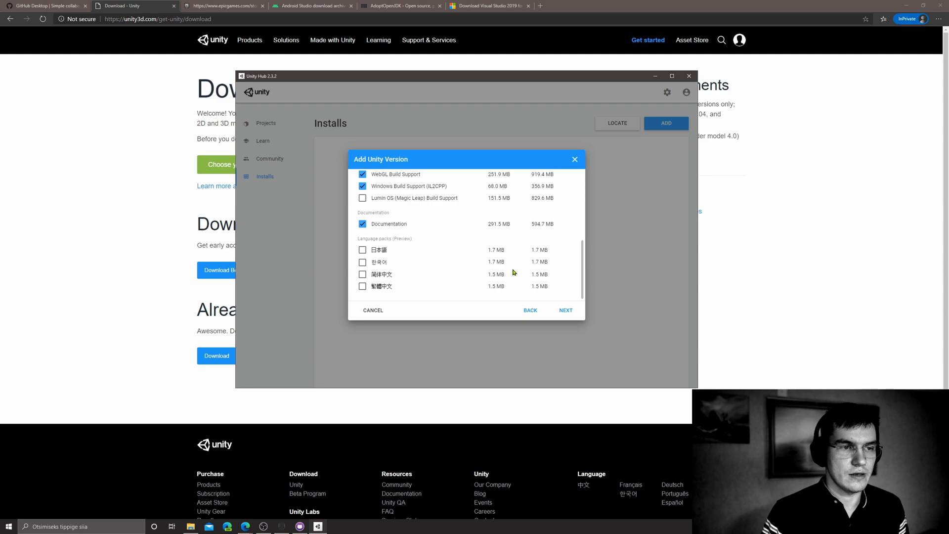
scroll(515, 272, up, 5)
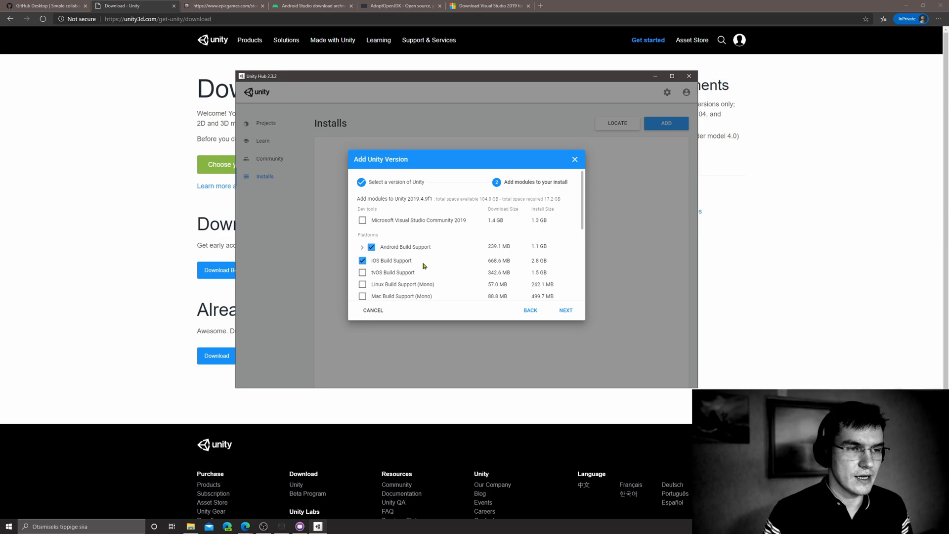
scroll(425, 263, down, 5)
scroll(460, 243, up, 4)
scroll(442, 243, up, 2)
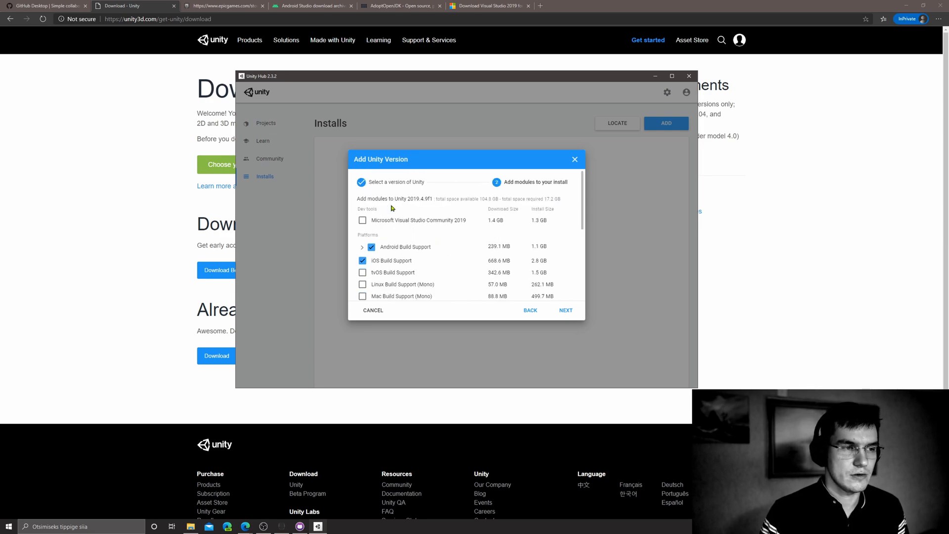
scroll(434, 263, down, 5)
scroll(403, 265, up, 2)
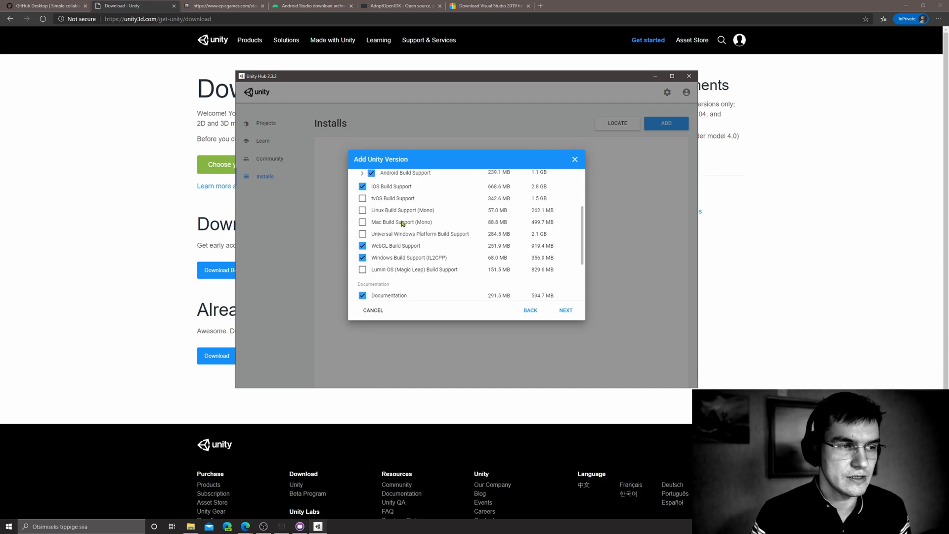
scroll(403, 224, up, 1)
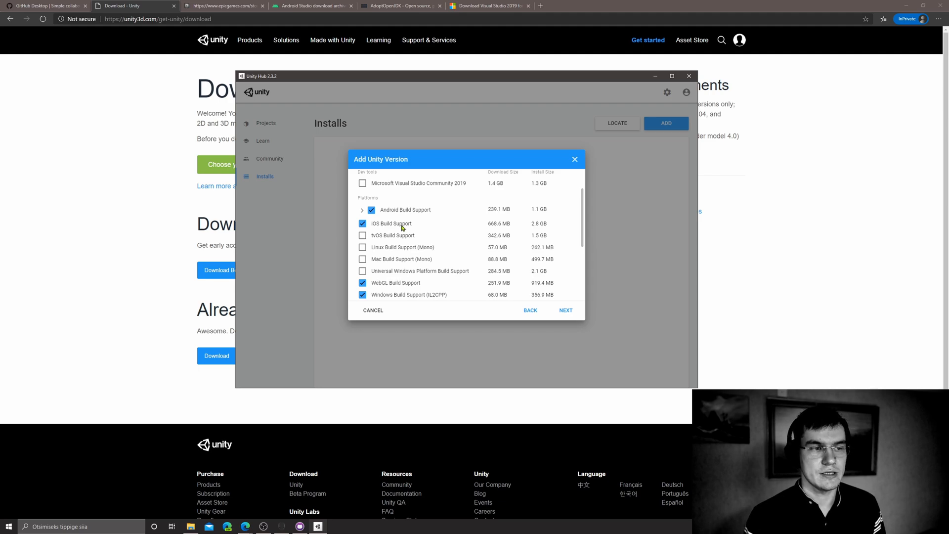
click(364, 259)
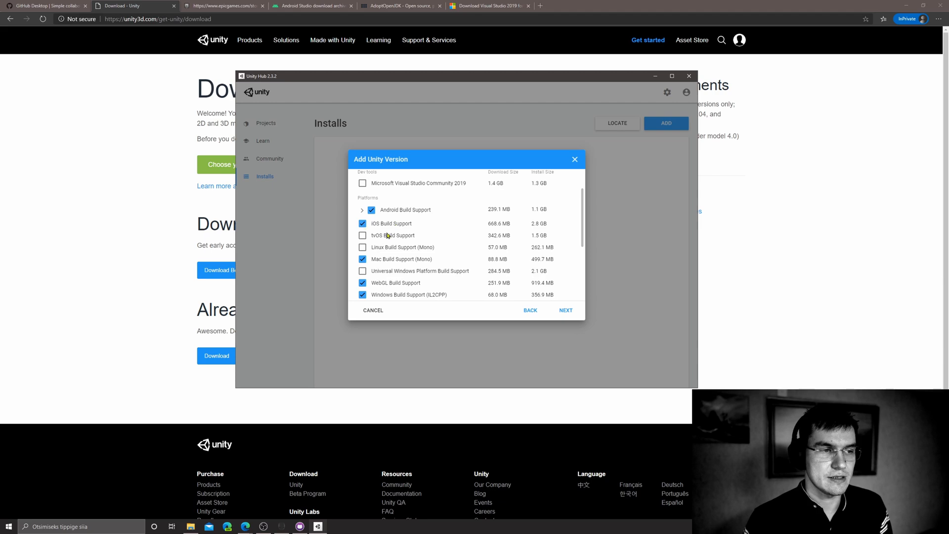
Review the chosen platform, documentation and language pack modules for the Unity 2019.4.9f1 installation
scroll(391, 290, down, 3)
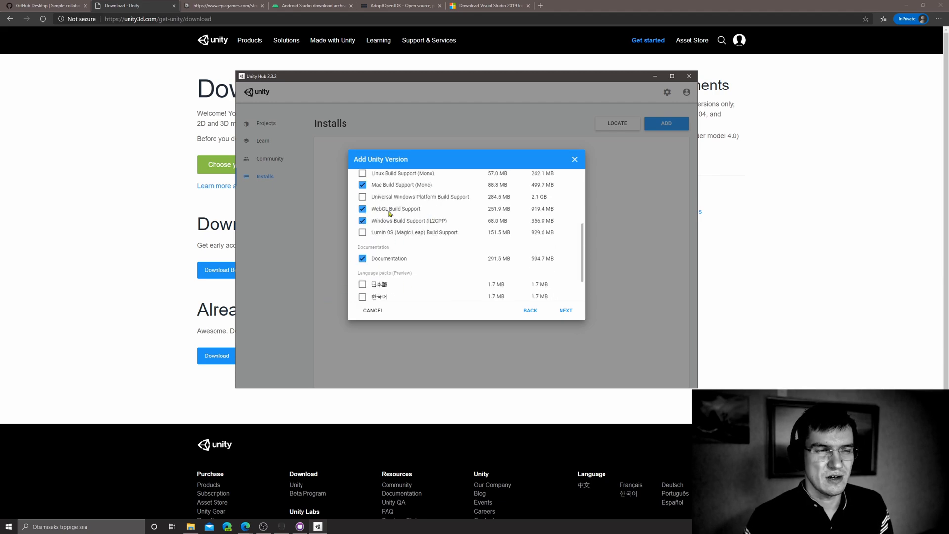
scroll(398, 227, up, 1)
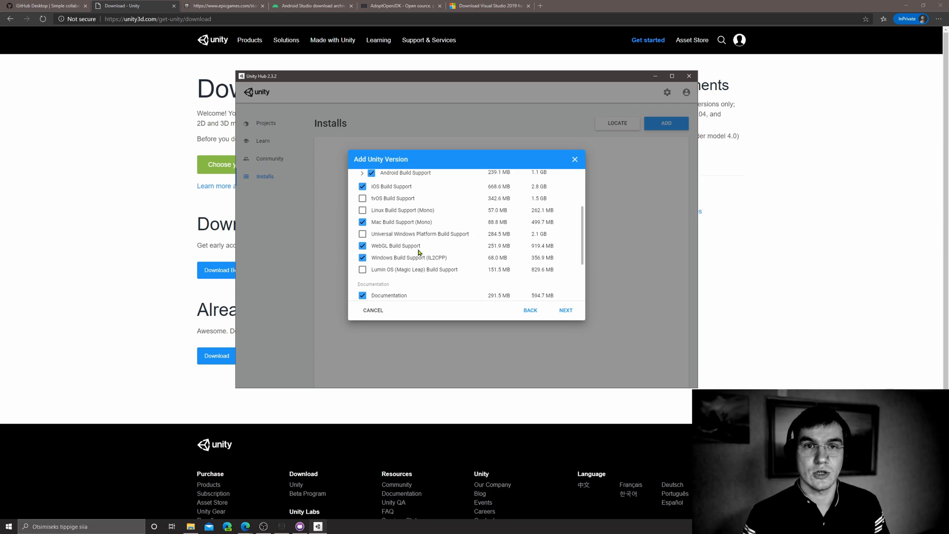
scroll(437, 251, down, 2)
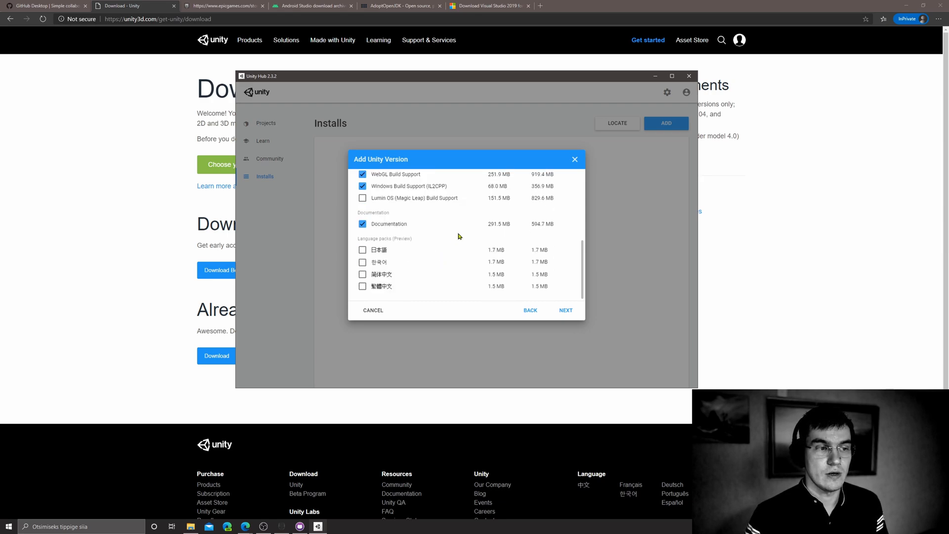
scroll(453, 242, up, 1)
scroll(449, 247, up, 2)
scroll(450, 249, down, 2)
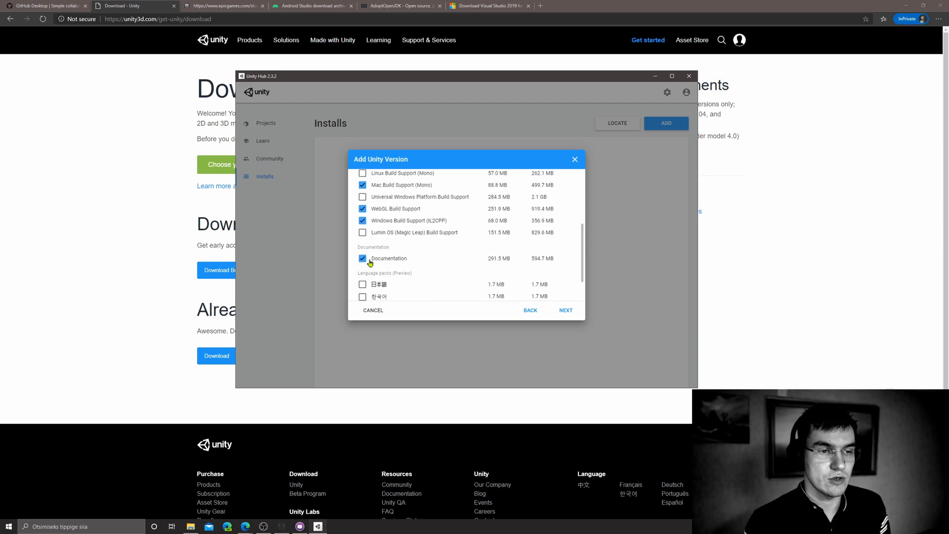
scroll(420, 247, up, 1)
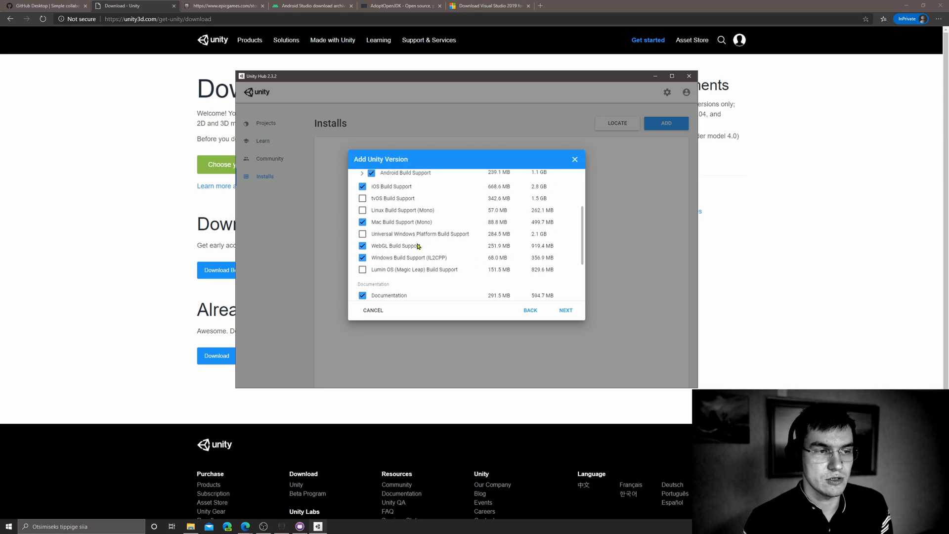
scroll(390, 294, down, 1)
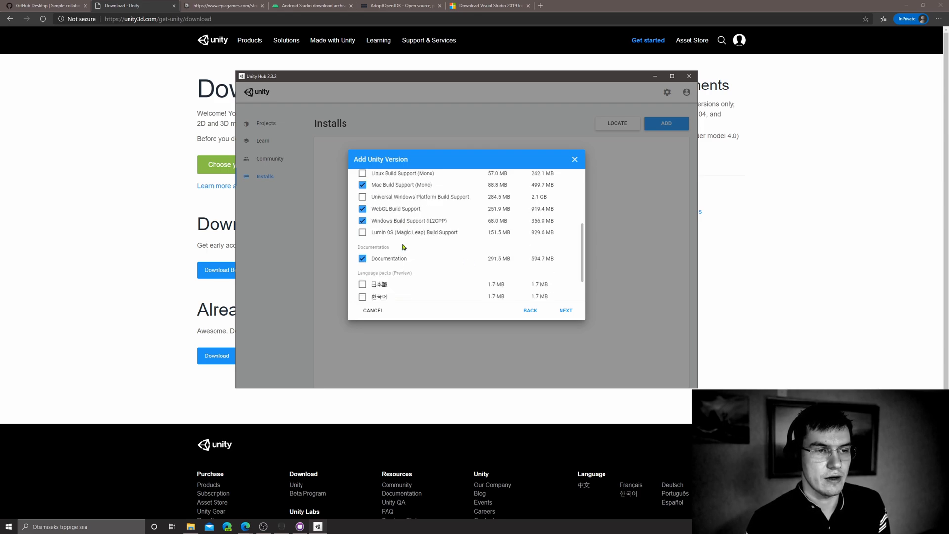
scroll(423, 230, up, 2)
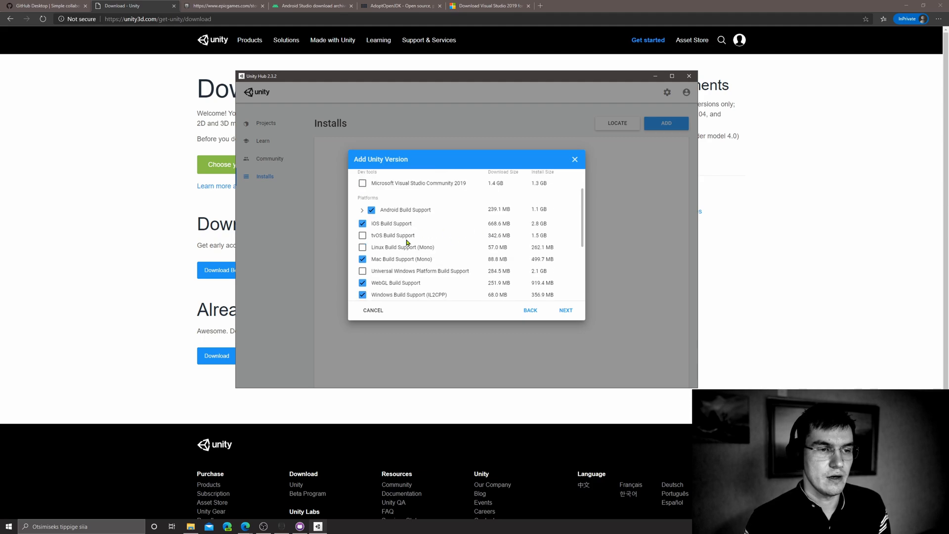
scroll(420, 243, down, 2)
scroll(382, 223, up, 1)
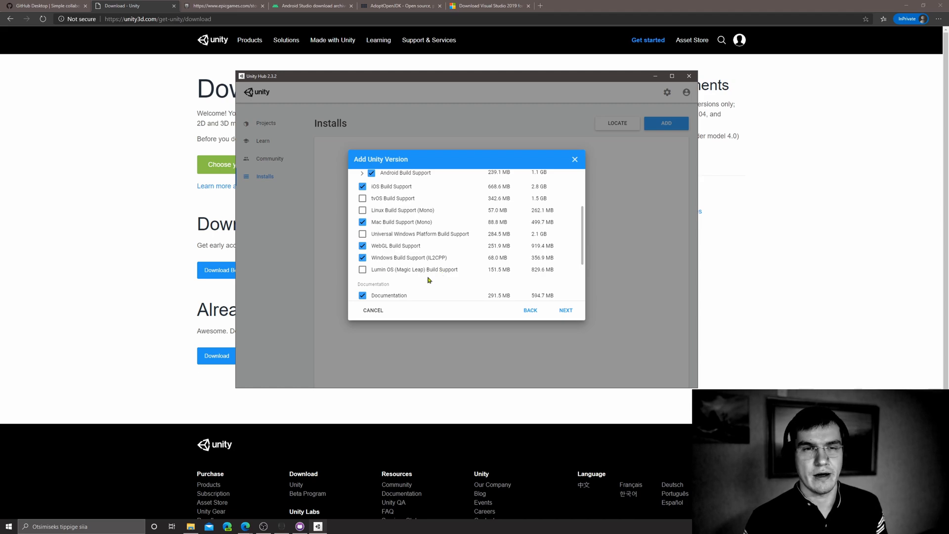
Confirm the module selection and accept the Android SDK and NDK license terms to start the Unity installation
click(565, 313)
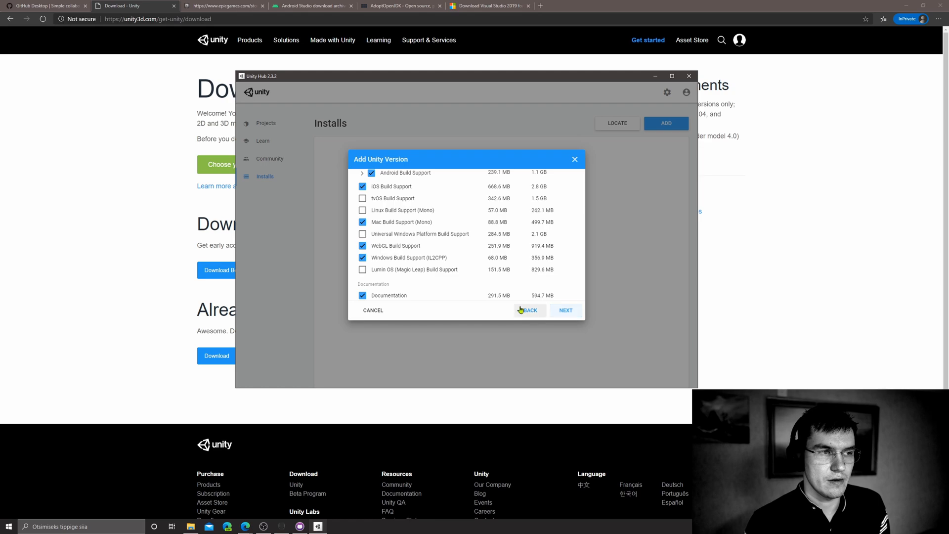
scroll(454, 222, up, 3)
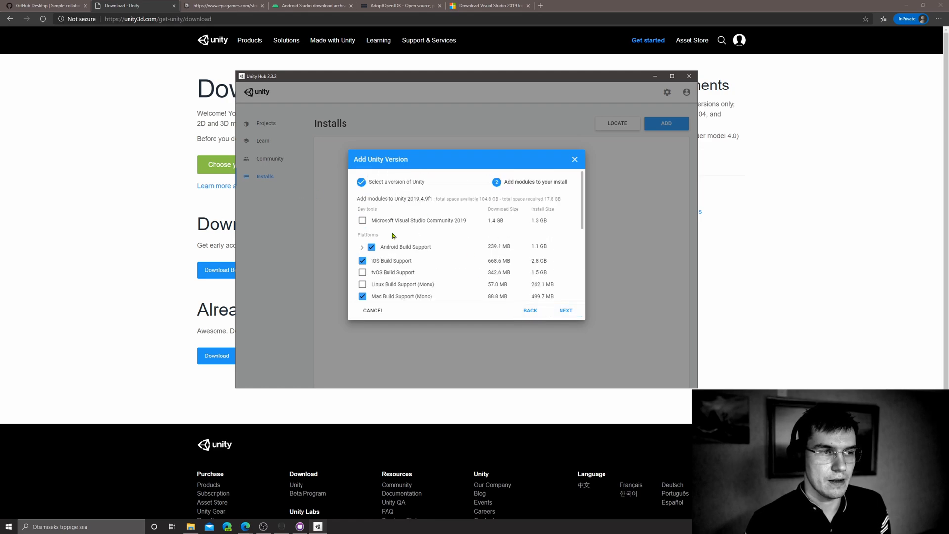
scroll(432, 233, down, 4)
click(567, 308)
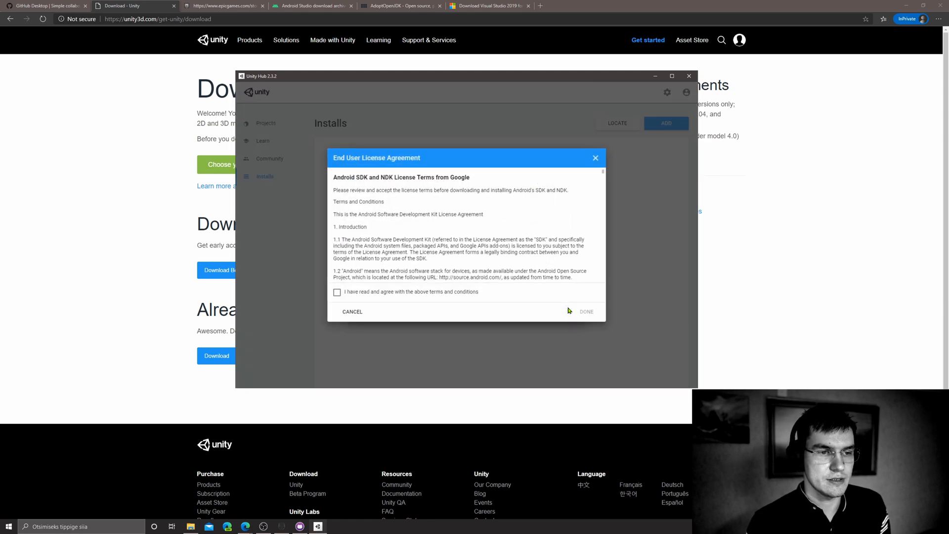
click(352, 293)
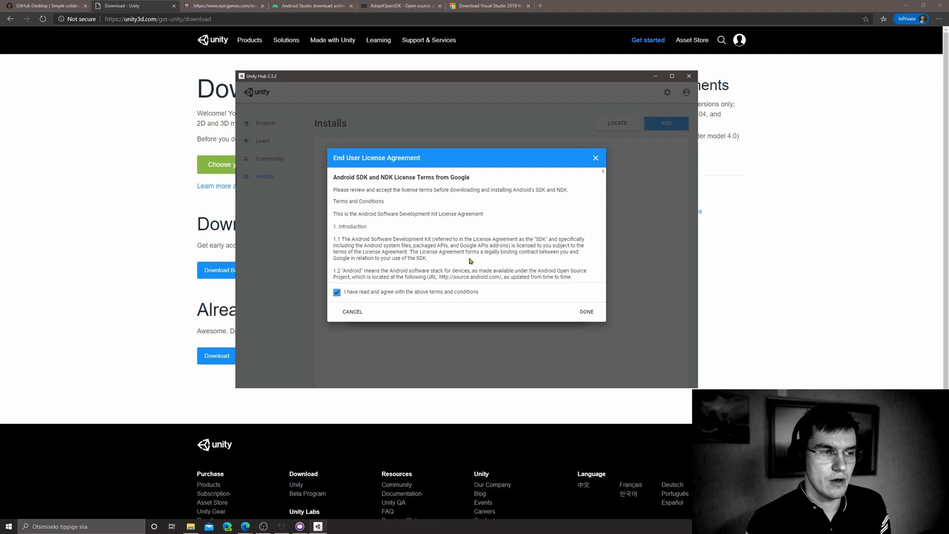
click(587, 312)
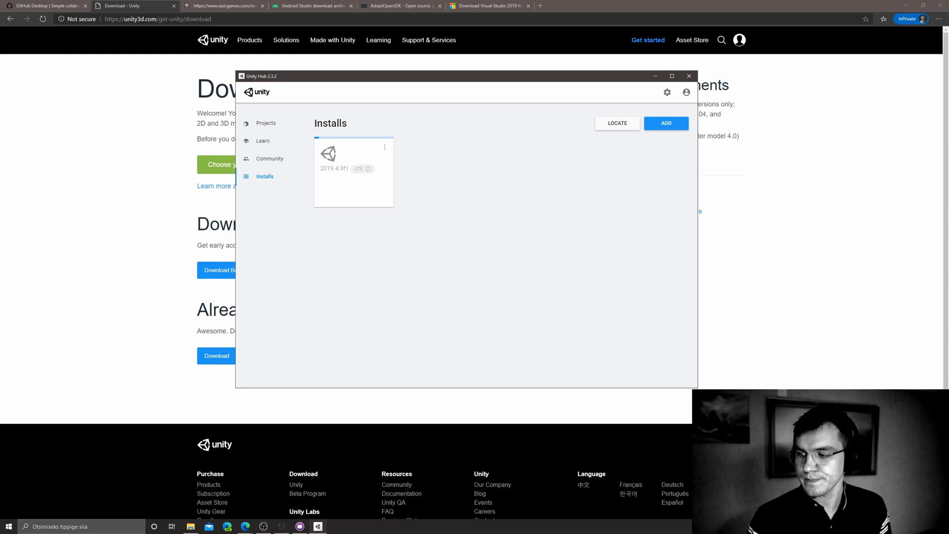
Maximize the Unity Hub window, open Add Modules for the 2019.4.9f1 installation and check which modules are installed
key(super+Up)
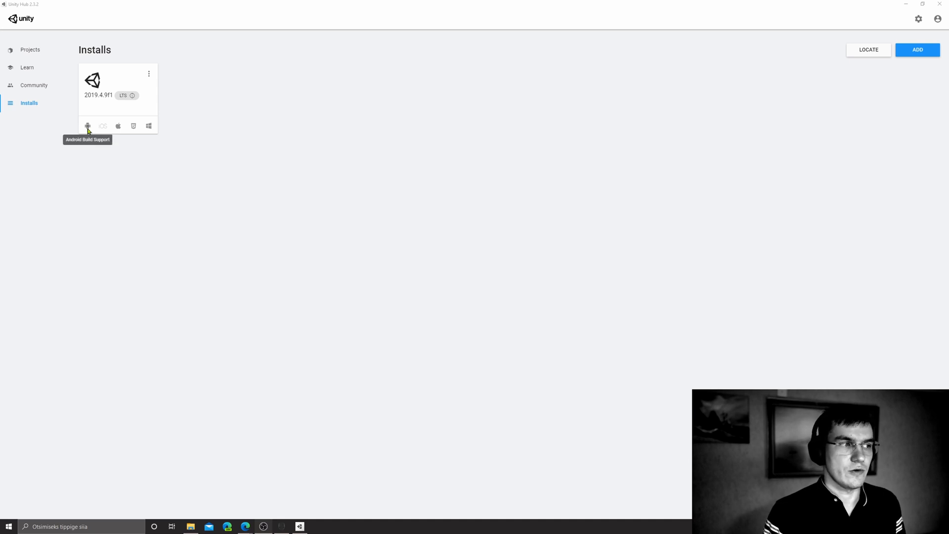
click(149, 76)
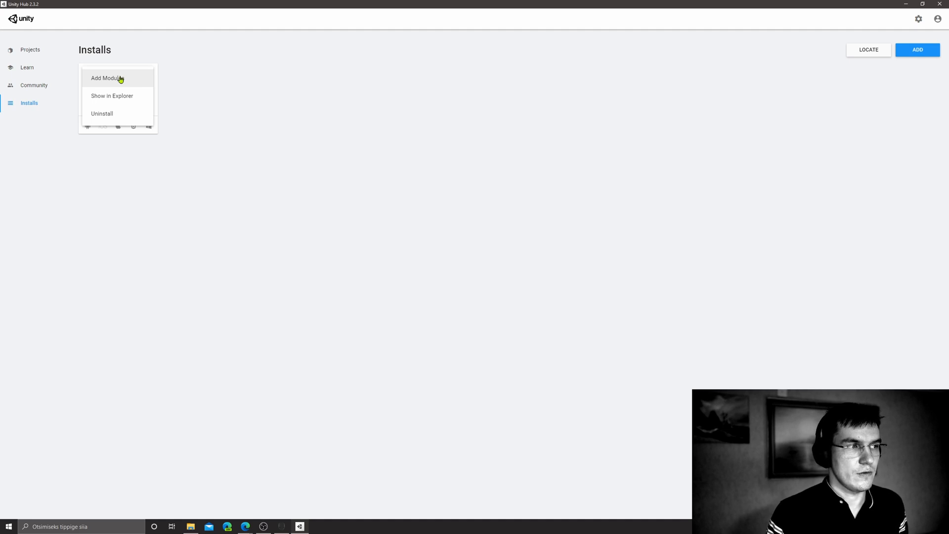
click(120, 79)
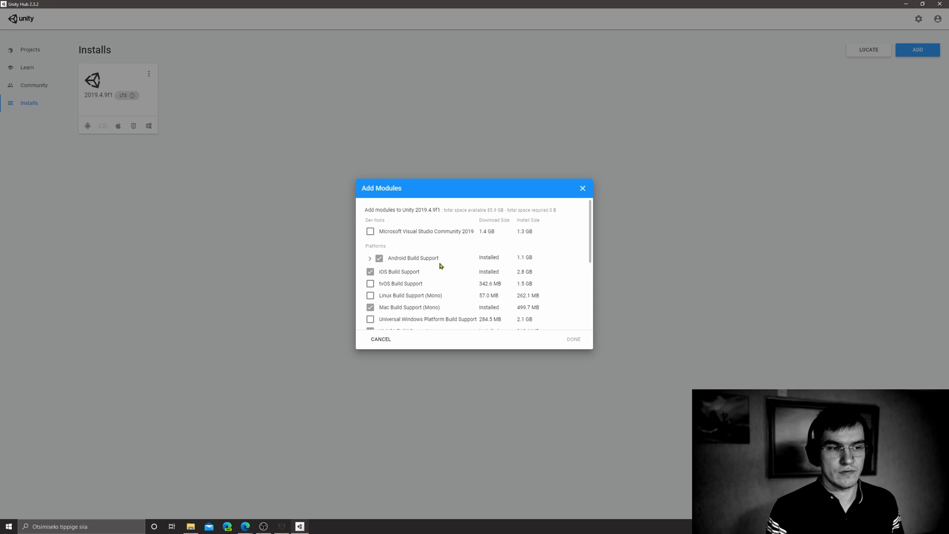
scroll(456, 281, down, 5)
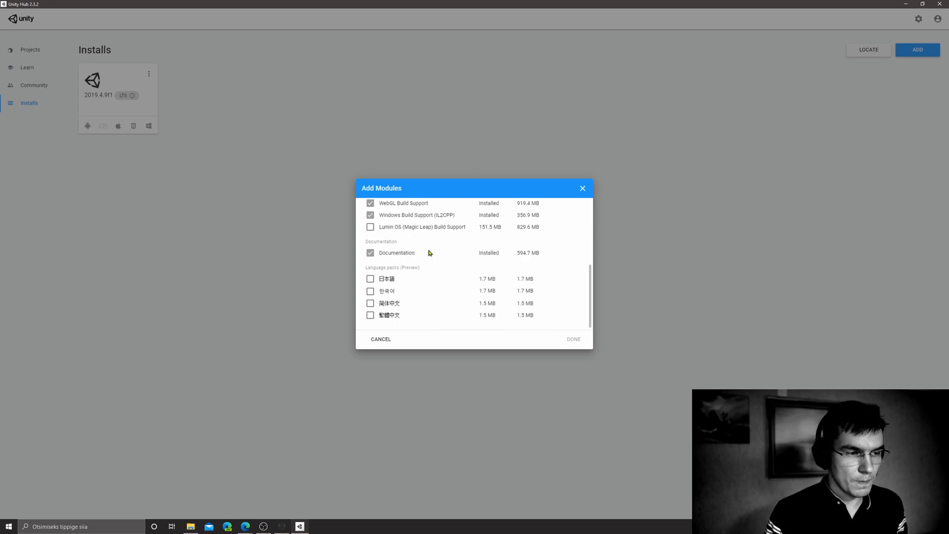
scroll(455, 269, up, 5)
scroll(428, 270, down, 3)
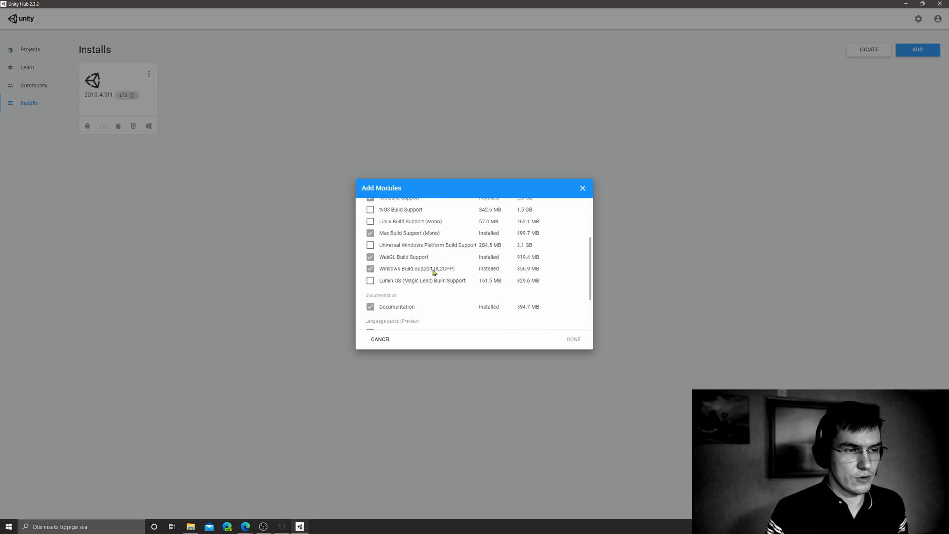
scroll(434, 272, up, 2)
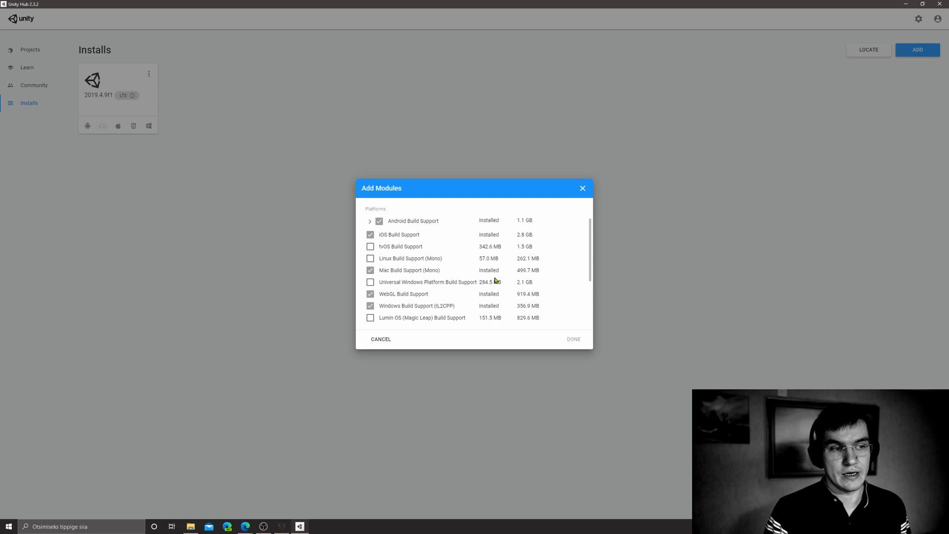
Check that the Android SDK & NDK Tools and OpenJDK submodules are installed, and close the Add Modules dialog
scroll(434, 259, up, 1)
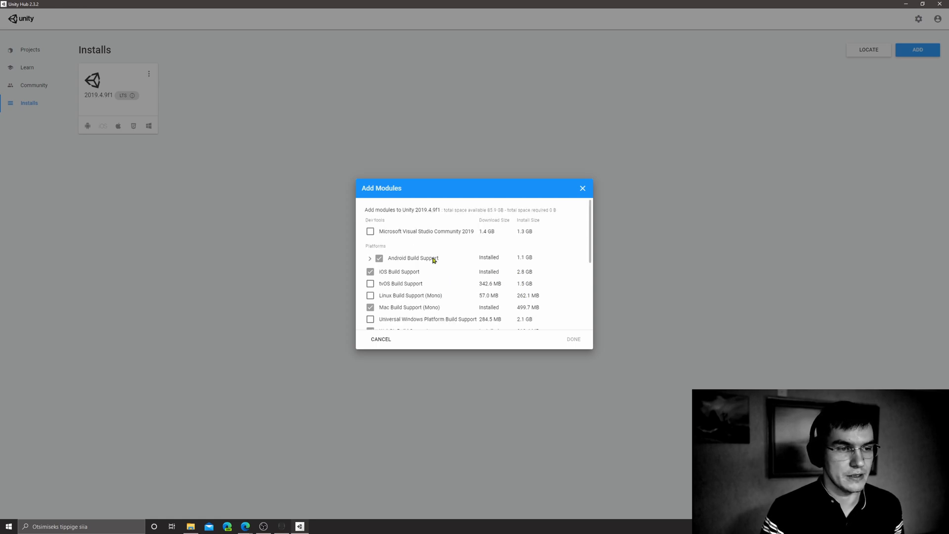
click(370, 259)
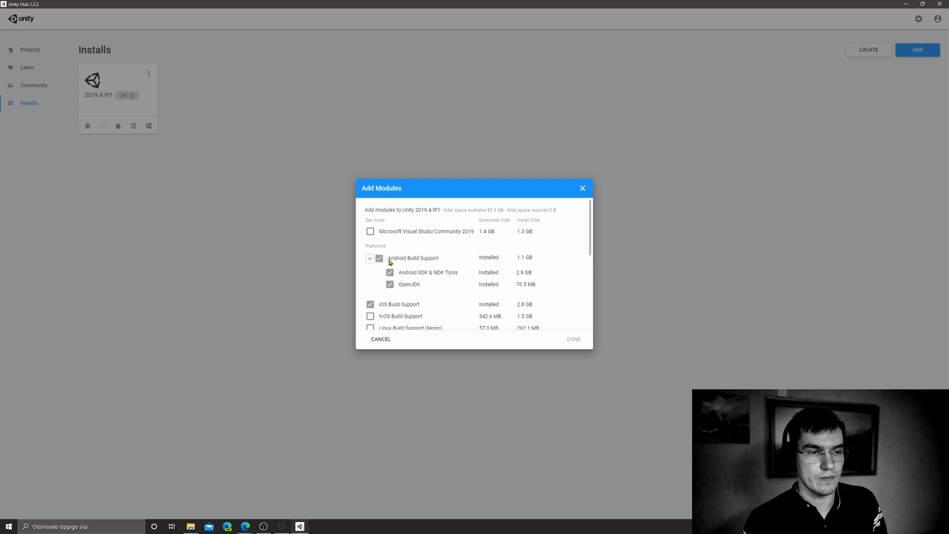
click(582, 190)
Check the Unity versions offered for new projects and create a 3D project named New Unity Project (2) on the Desktop
click(35, 52)
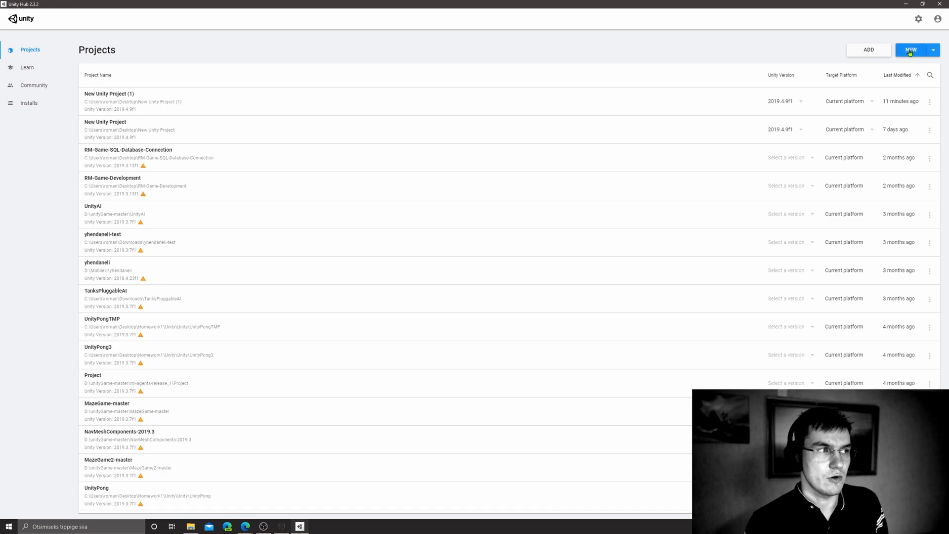
click(936, 52)
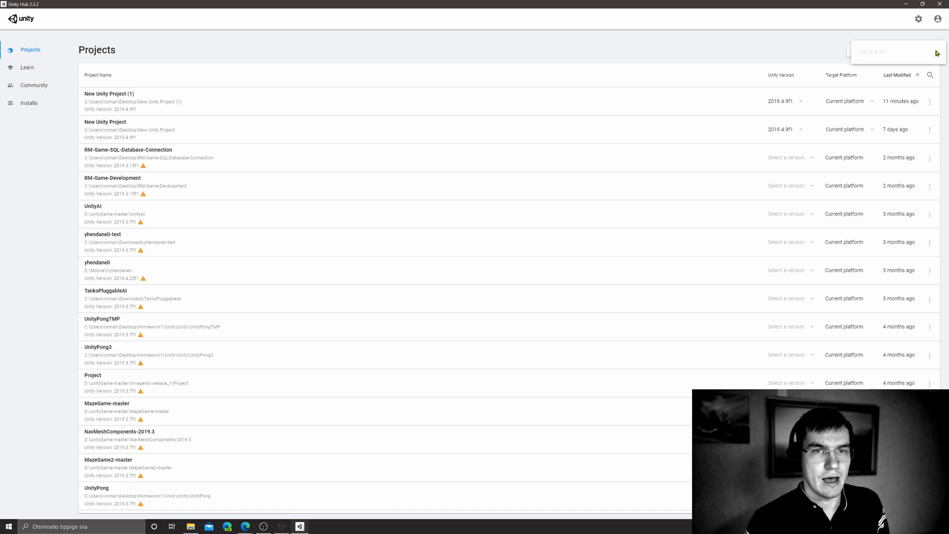
click(782, 48)
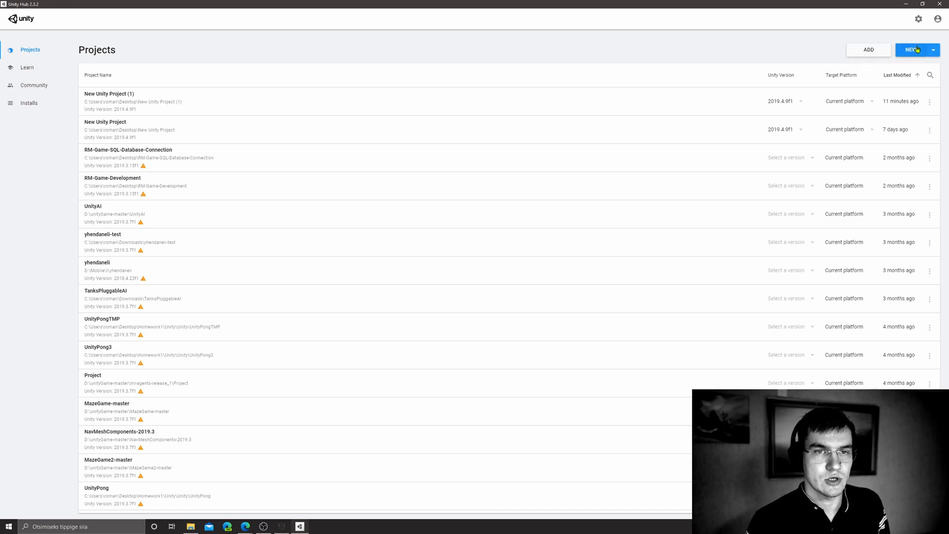
click(935, 50)
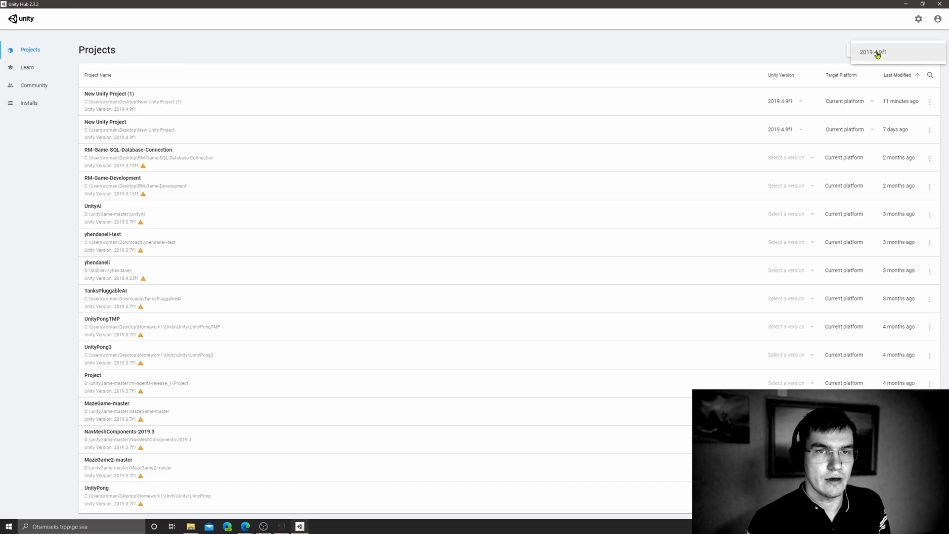
click(938, 64)
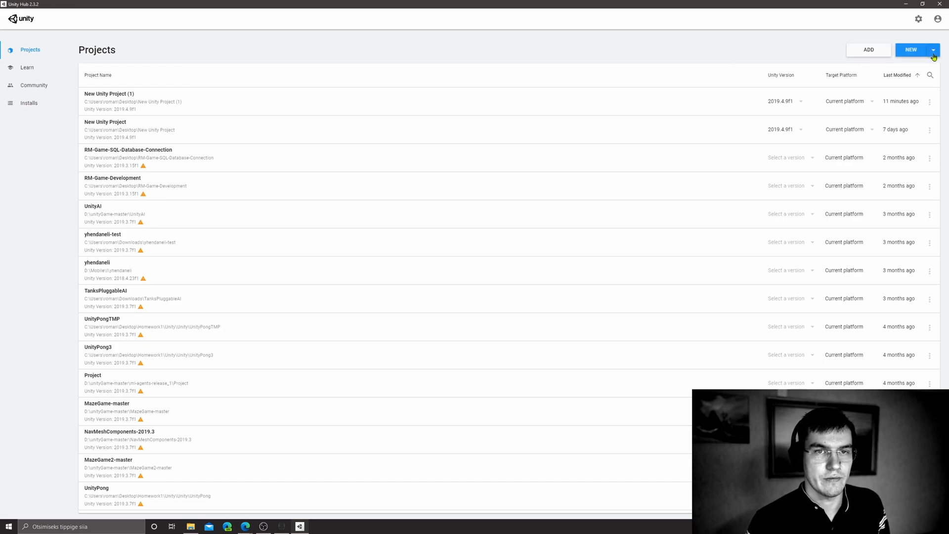
click(934, 54)
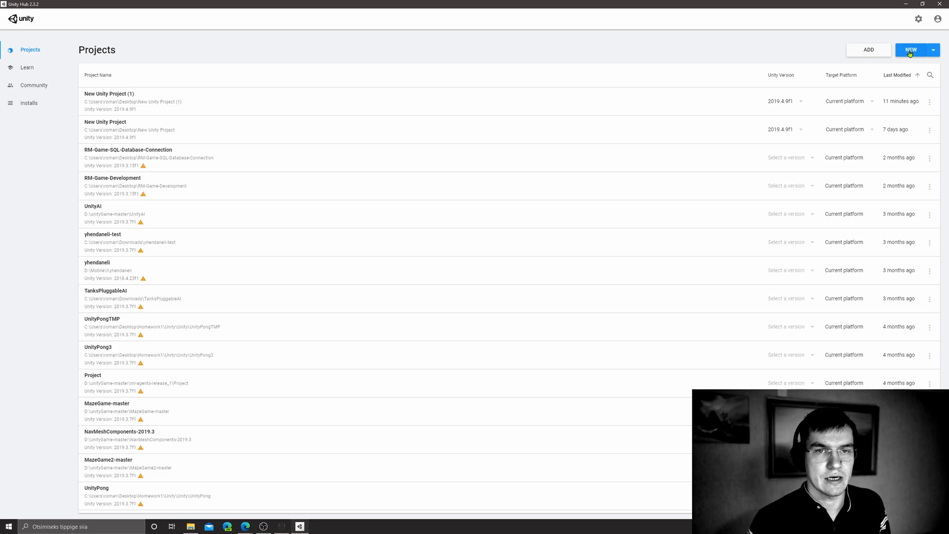
click(911, 51)
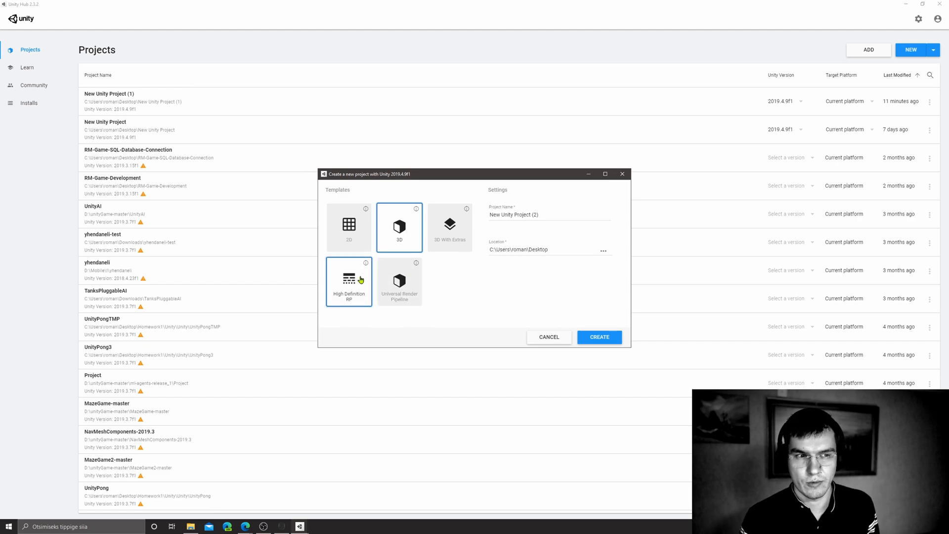
click(602, 341)
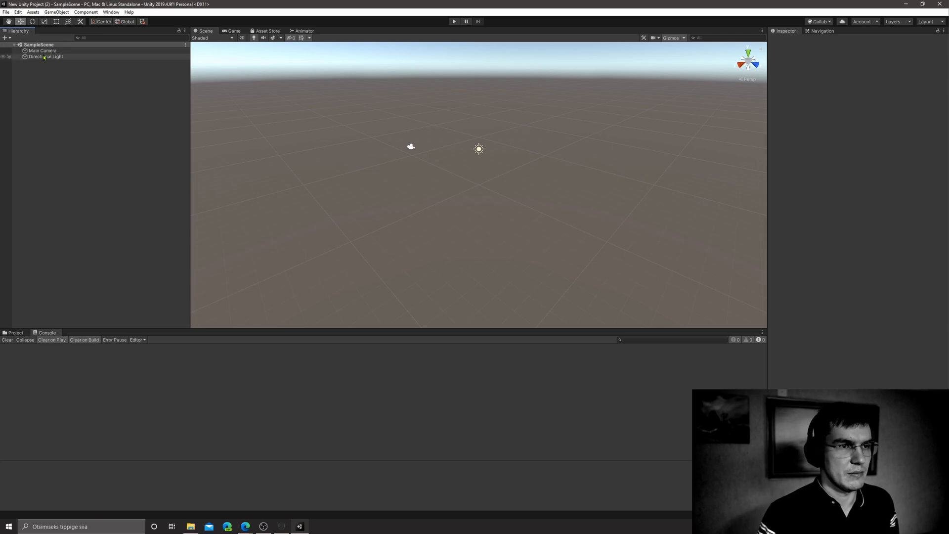
Open the Build Settings, look over the Player settings for PC, Mac & Linux Standalone, and close the Project Settings window
right_click(78, 134)
click(86, 107)
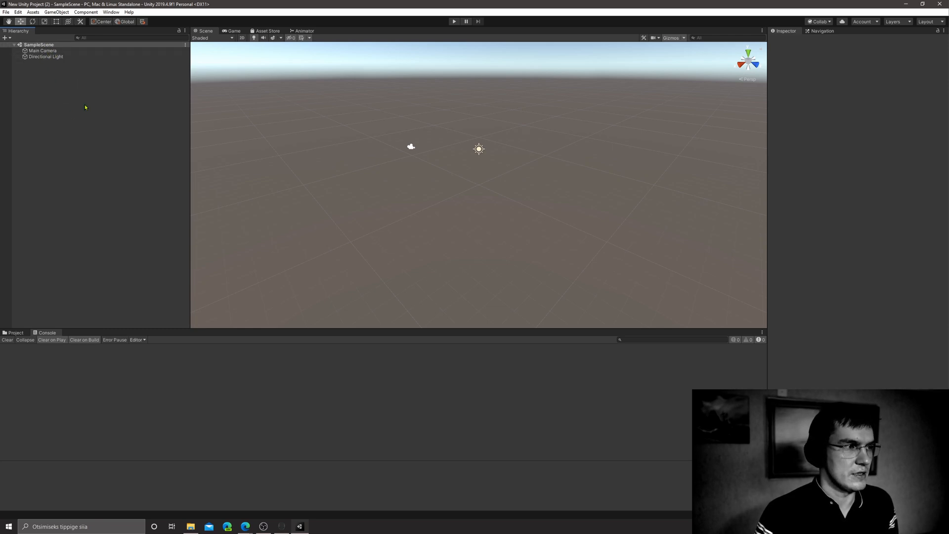
click(7, 12)
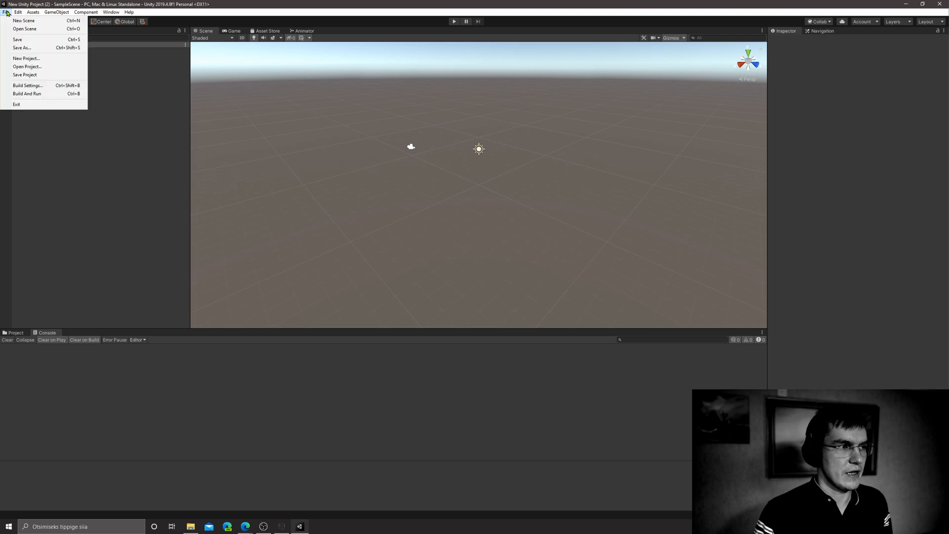
click(50, 87)
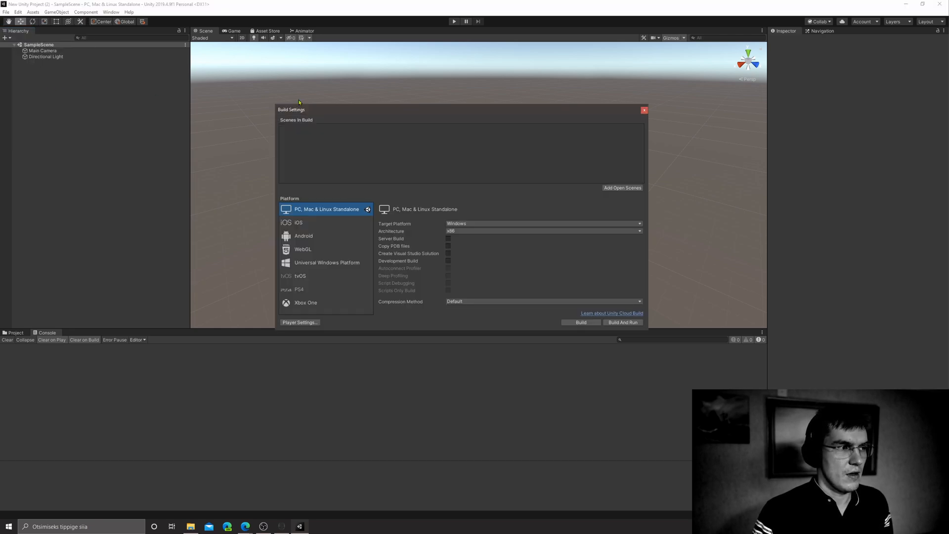
click(290, 322)
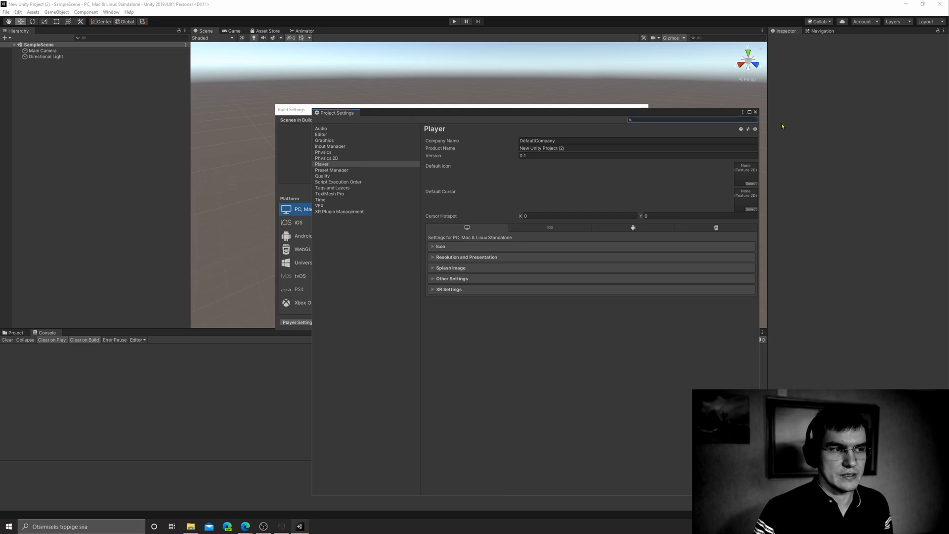
click(756, 112)
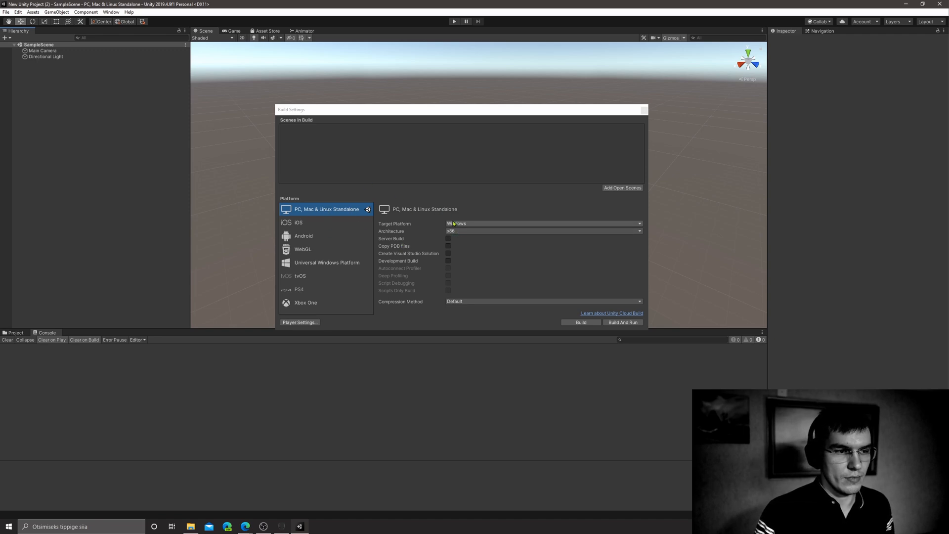
Build and run the Windows standalone player into a new project subfolder named PC, and quit the running player
click(624, 322)
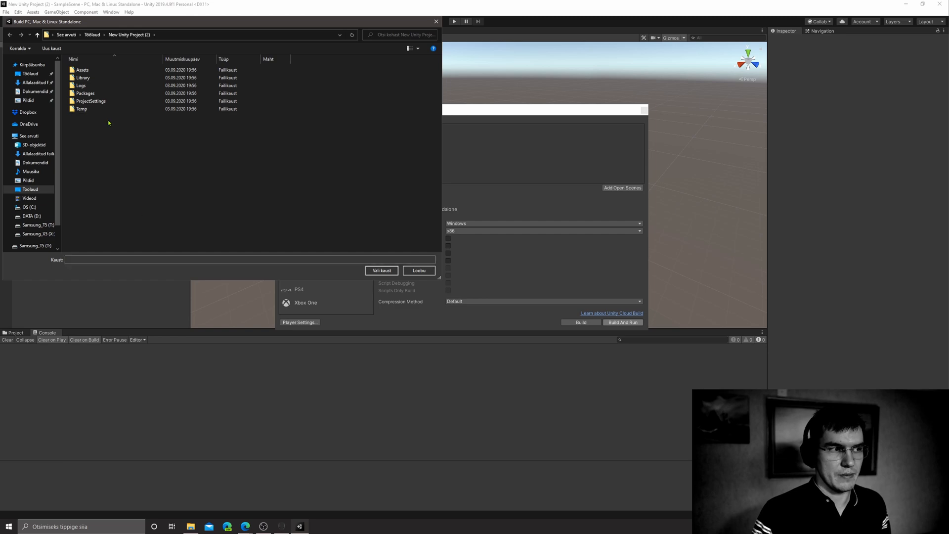
right_click(97, 150)
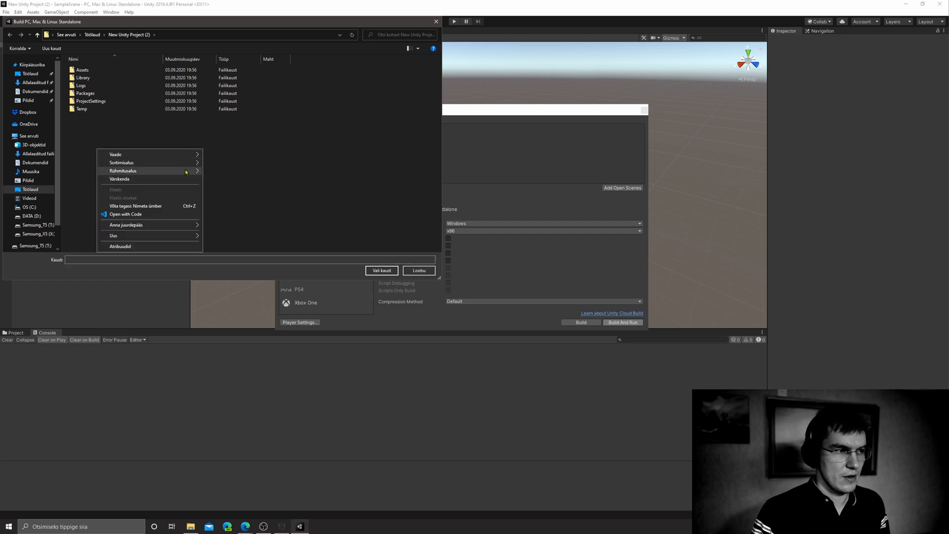
mouse_move(148, 235)
click(213, 236)
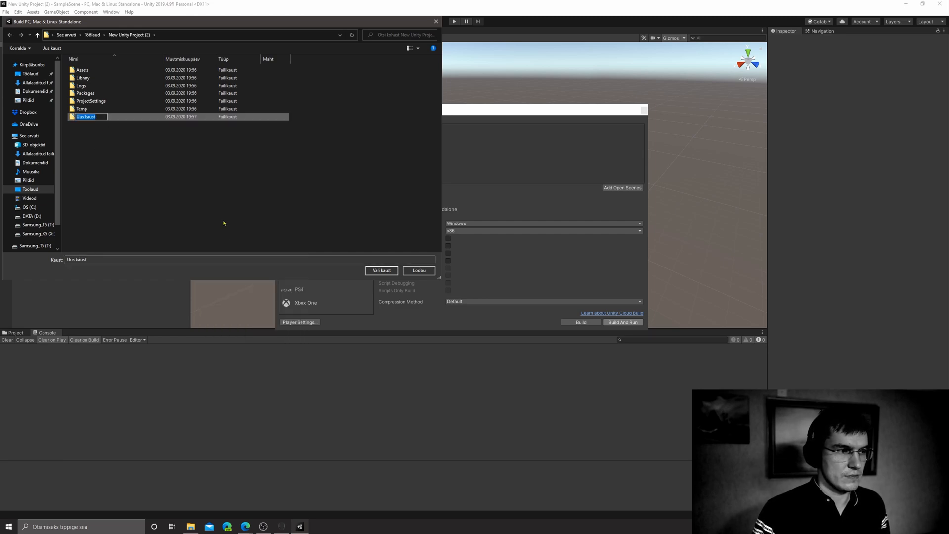
text(PC)
key(Return)
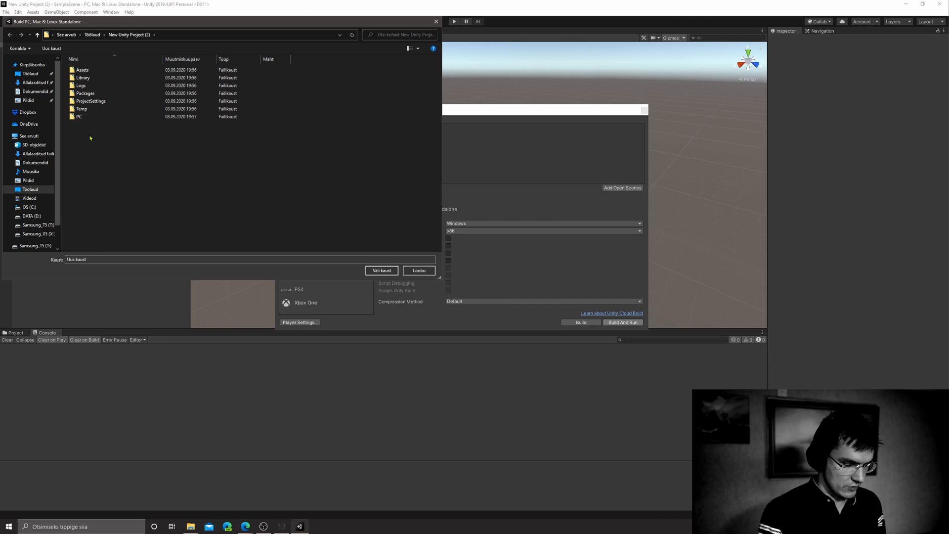
click(389, 271)
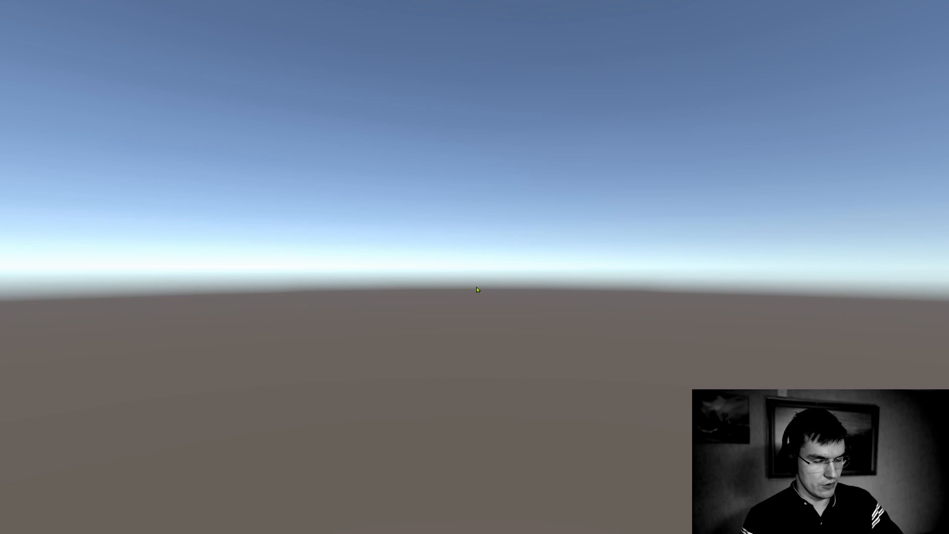
key(alt+F4)
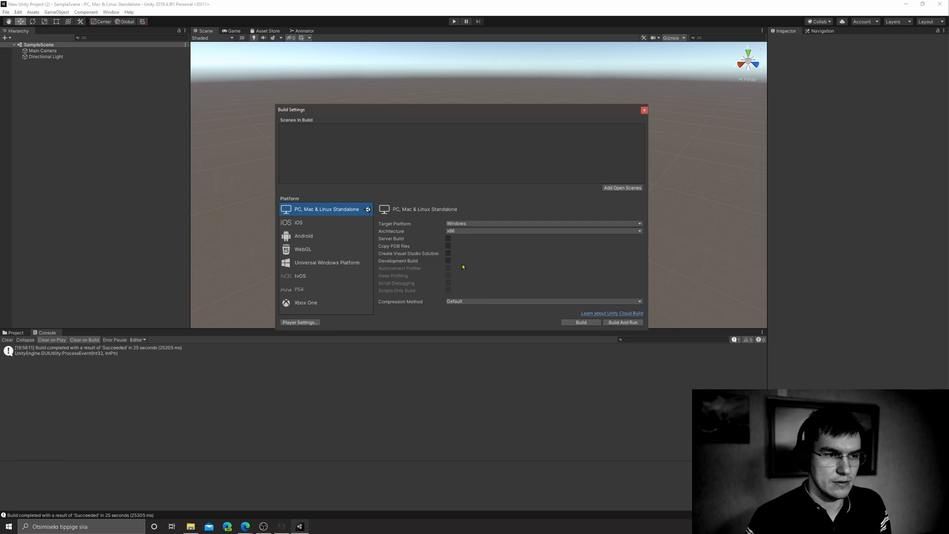
Switch the project's build platform to Android
click(308, 240)
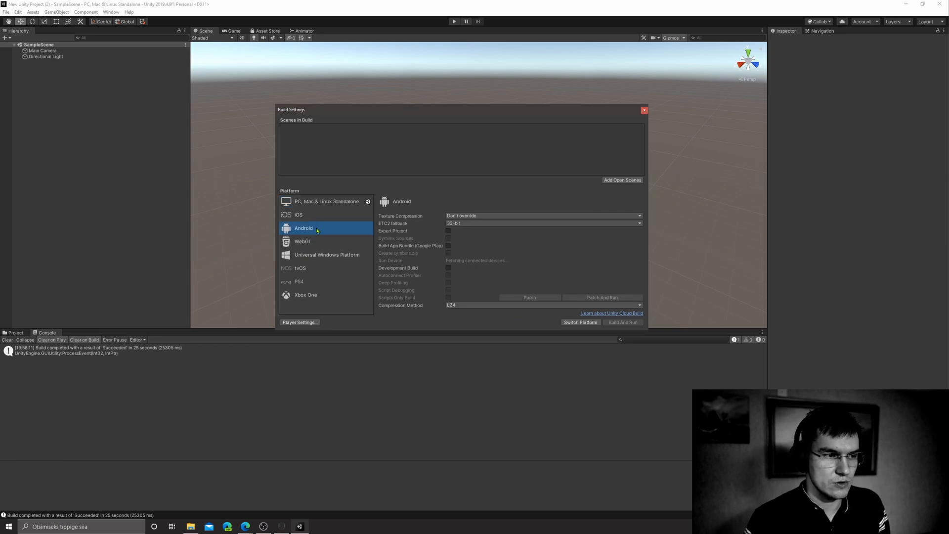
click(579, 323)
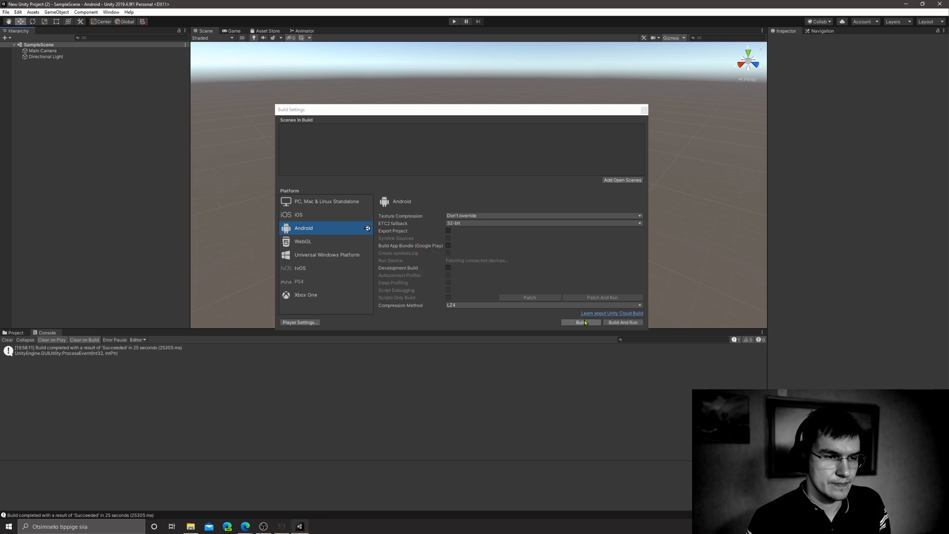
Review the Android JDK, SDK, NDK and Gradle settings in the External Tools preferences and close the Preferences window
click(9, 12)
mouse_move(17, 13)
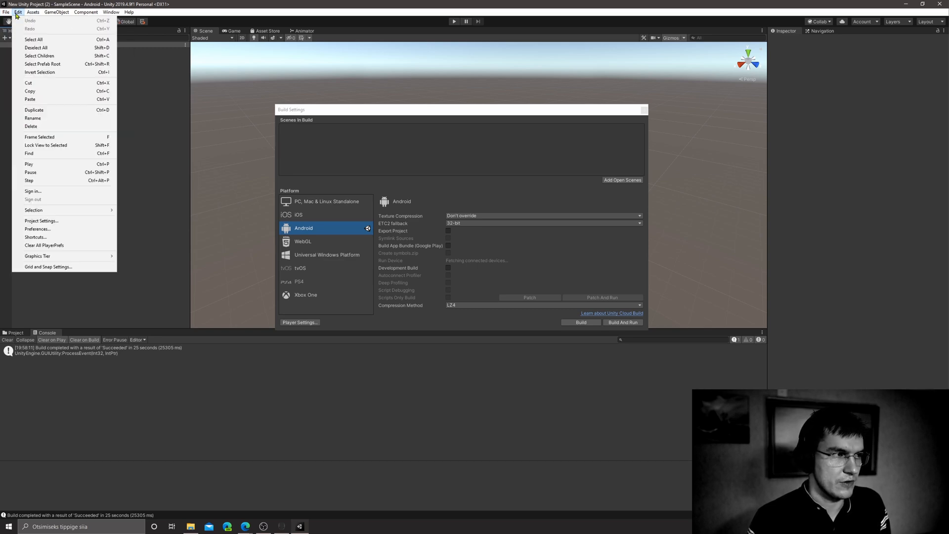
click(48, 230)
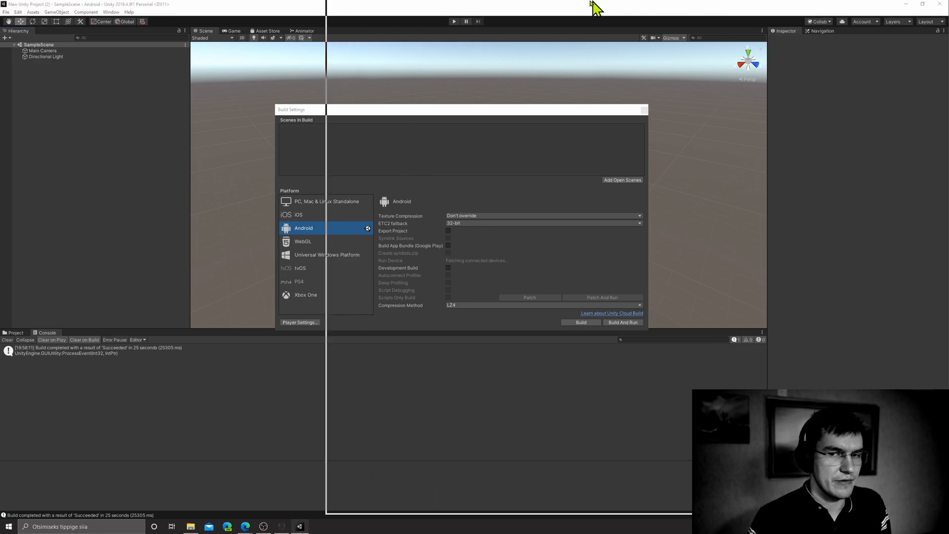
drag(595, 6, 421, 7)
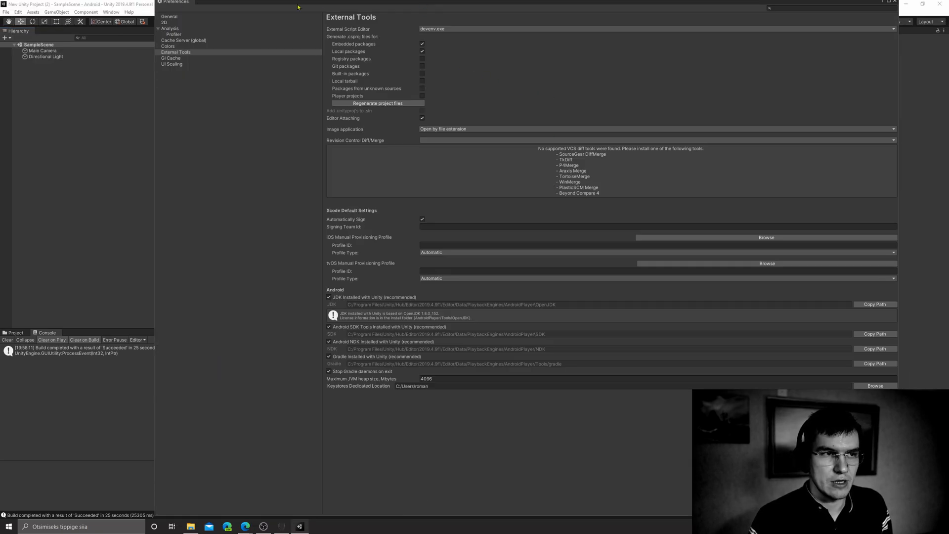
drag(313, 5, 308, 23)
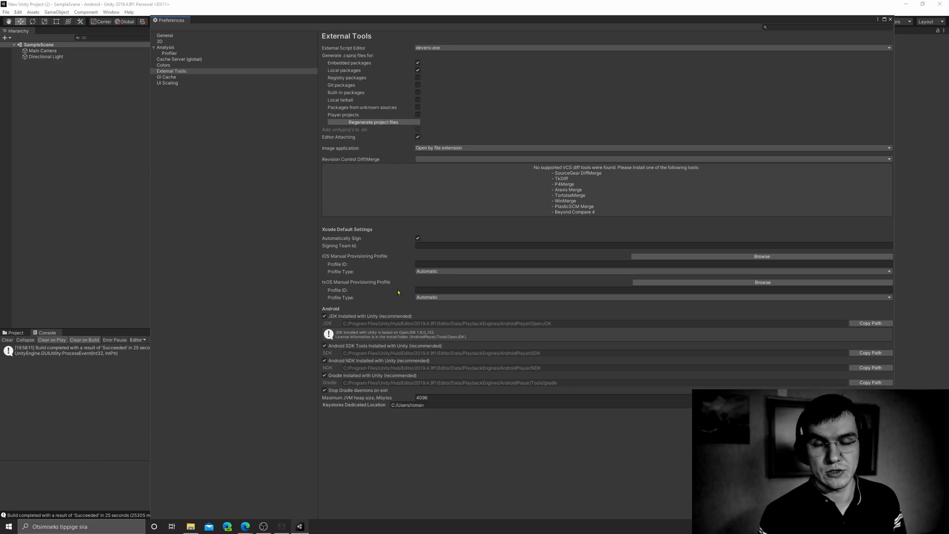
click(891, 21)
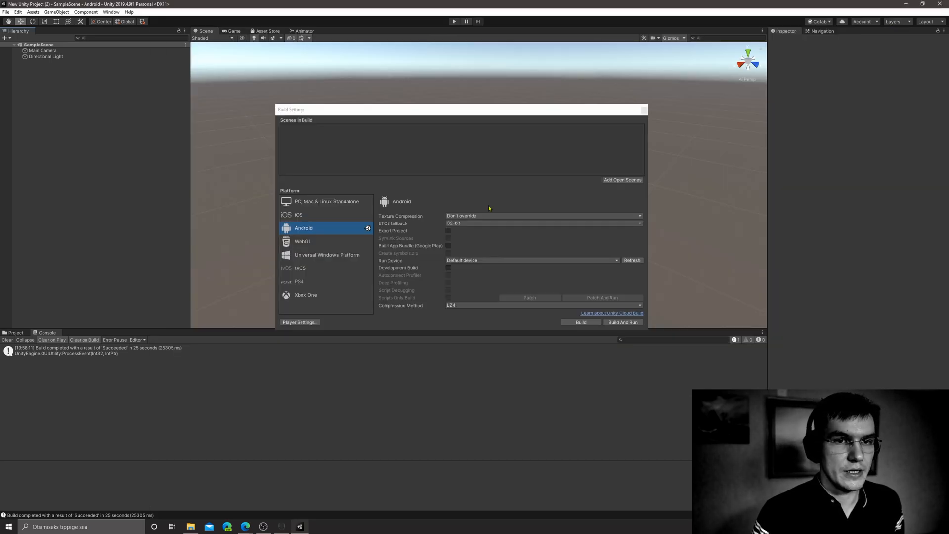
Start an Android build and run, and create and open a new project subfolder named Android as its save location
click(641, 326)
click(640, 324)
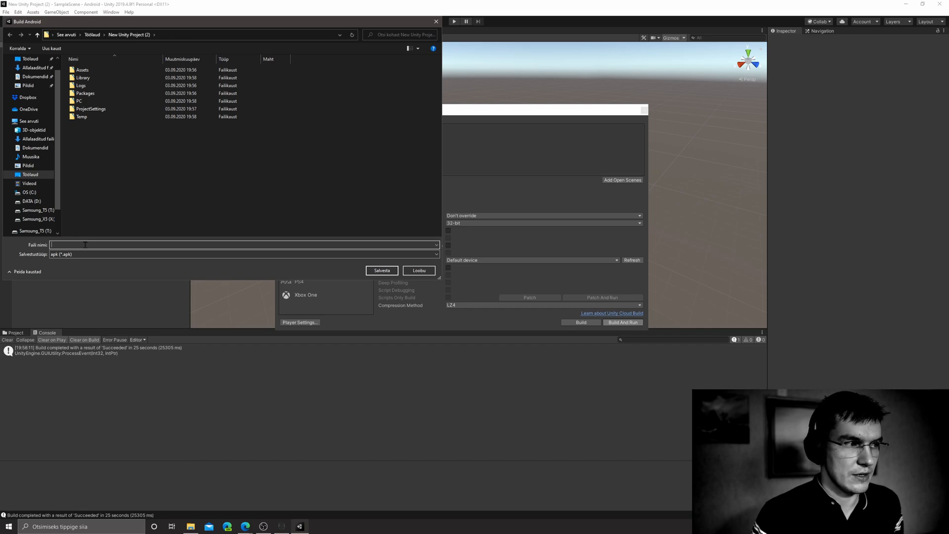
text(Andr)
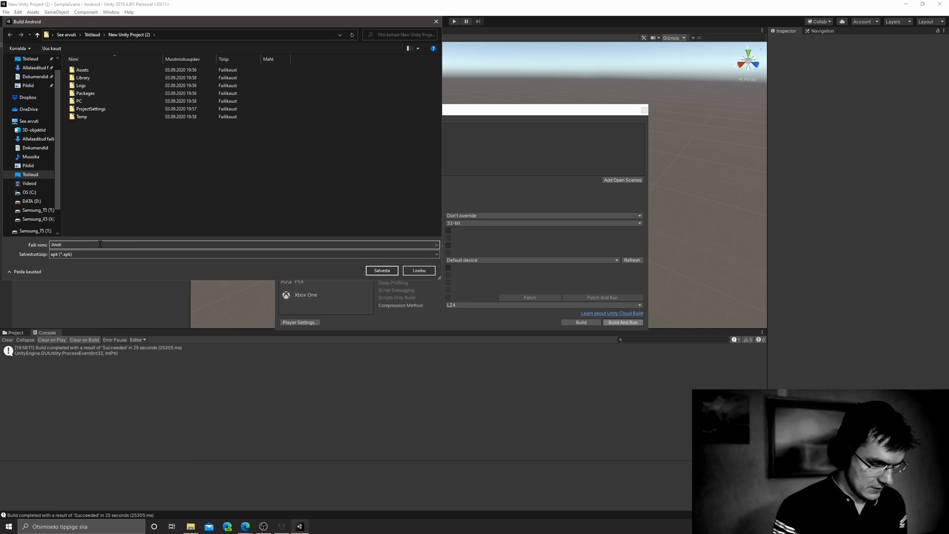
right_click(142, 133)
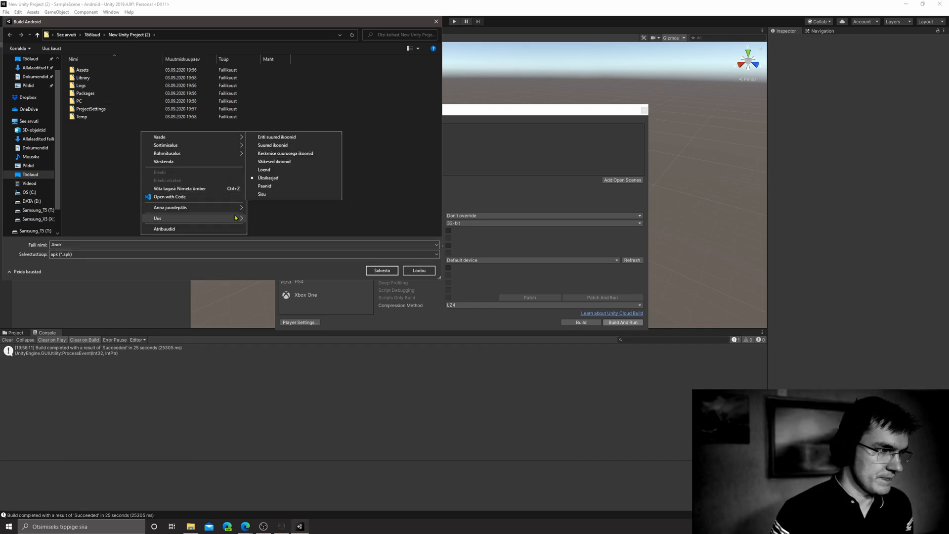
mouse_move(240, 218)
click(269, 221)
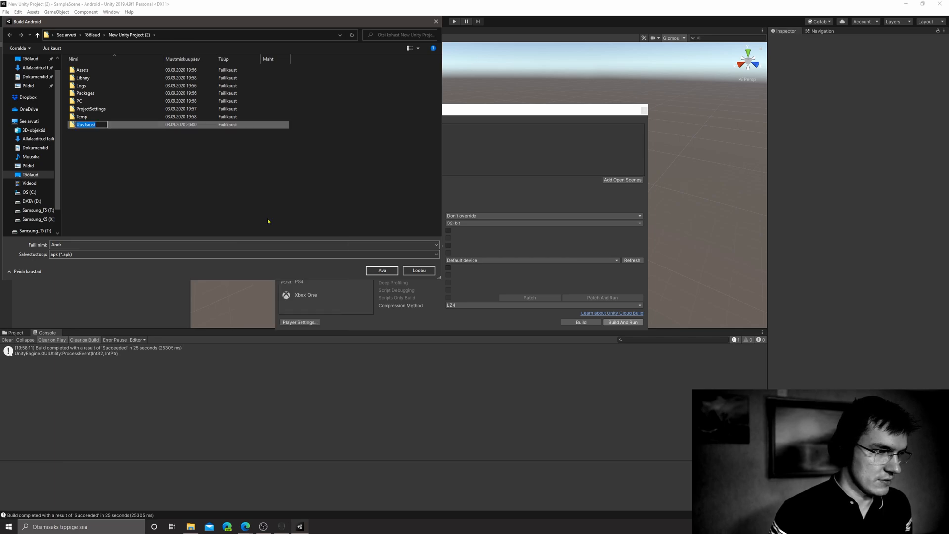
text(Andro)
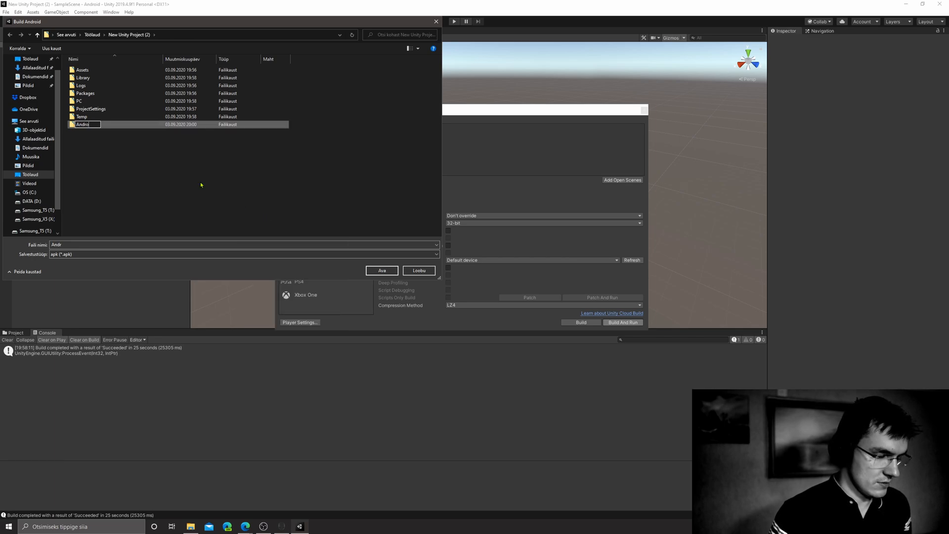
text(id)
key(Return)
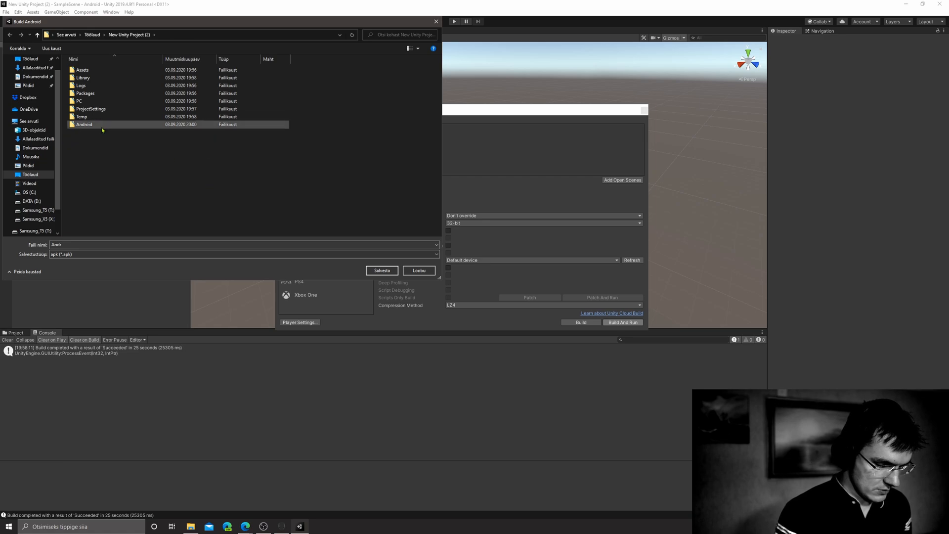
click(390, 273)
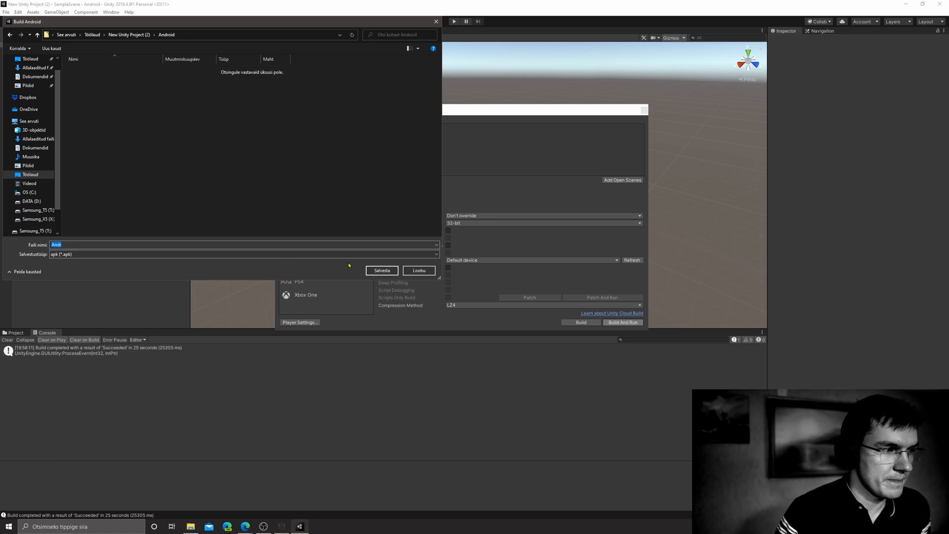
Try to build and run the APK under the file name Android, dismiss the device message, and close the Build Settings window
click(191, 254)
click(191, 245)
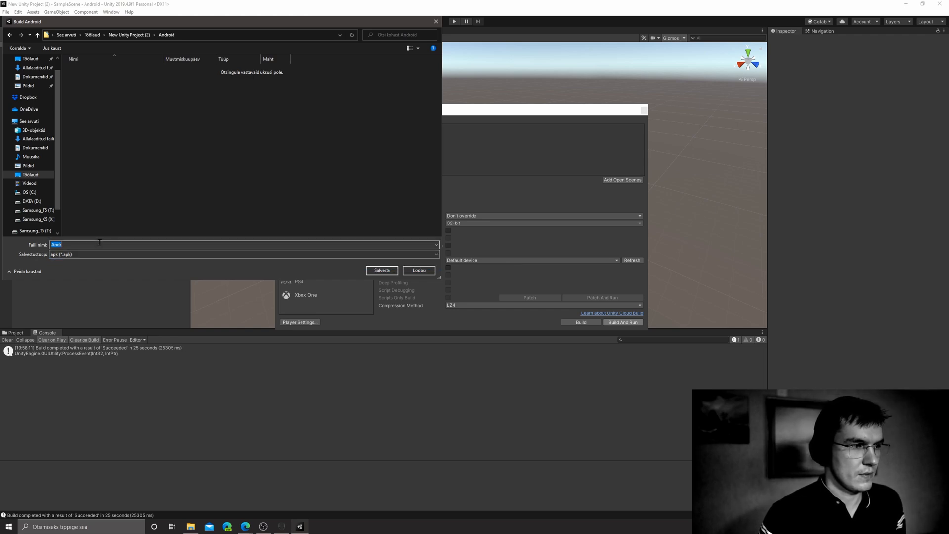
key(BackSpace)
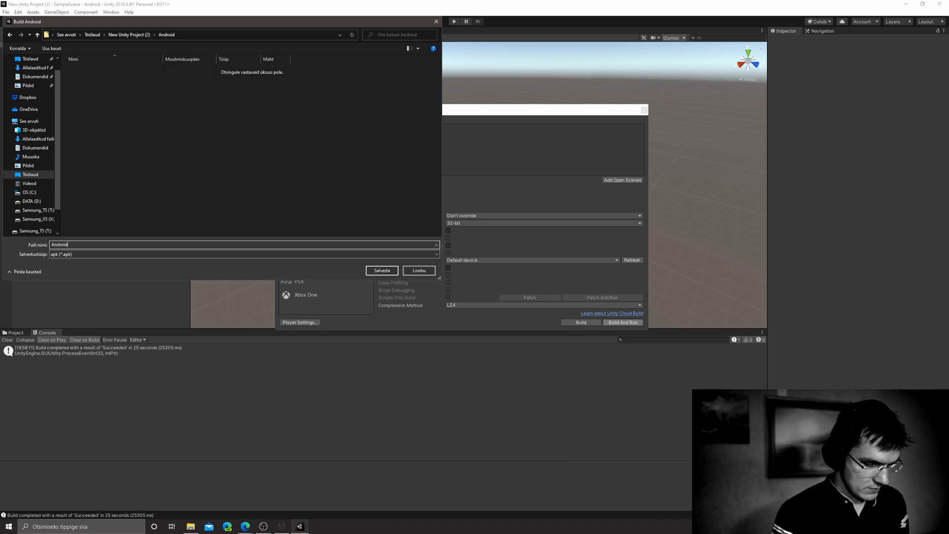
click(376, 271)
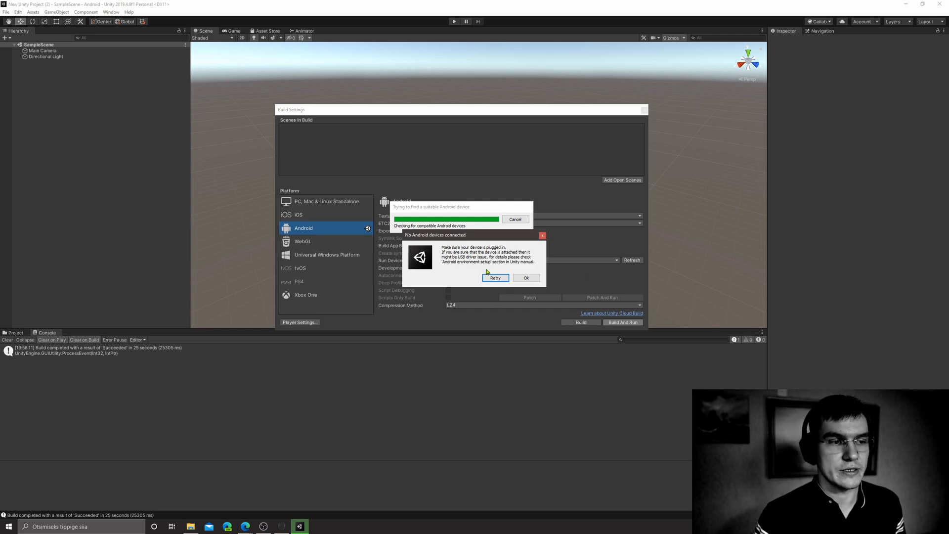
click(526, 278)
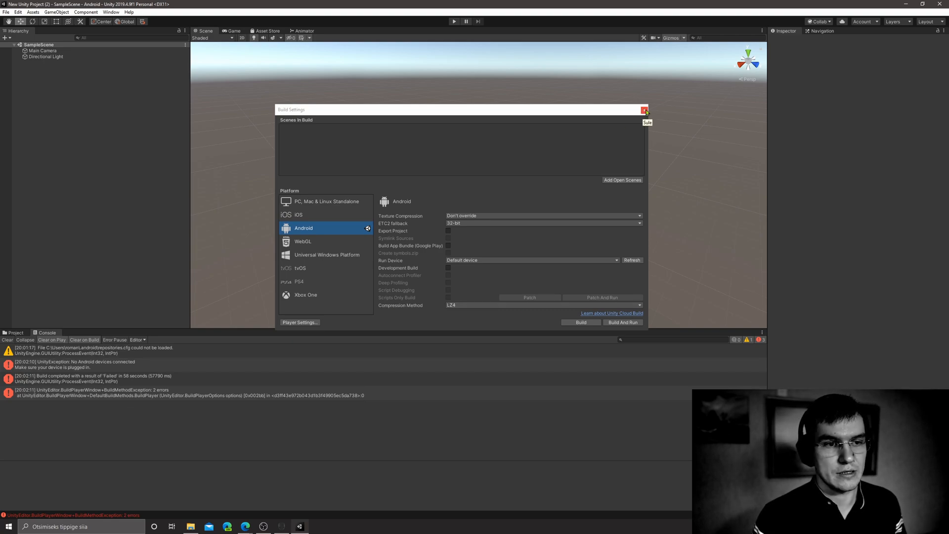
click(646, 111)
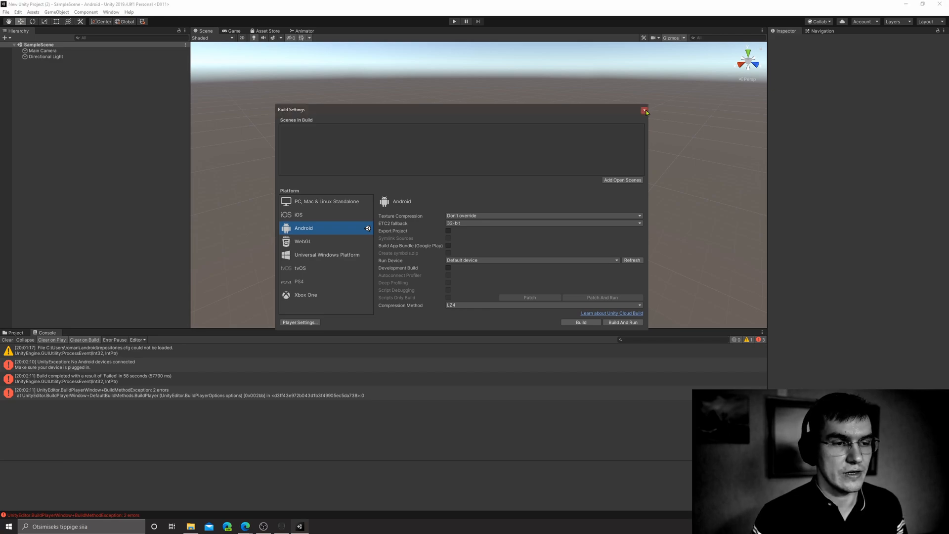
click(646, 110)
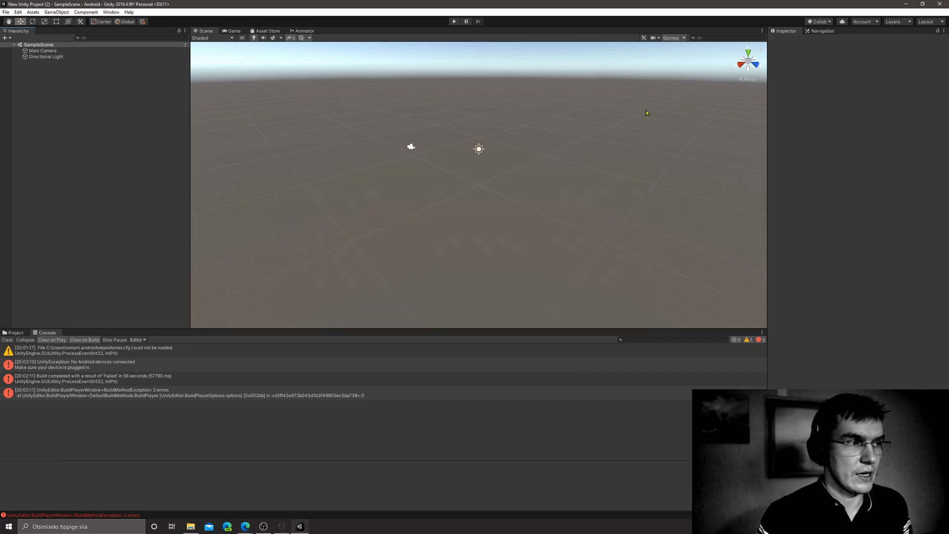